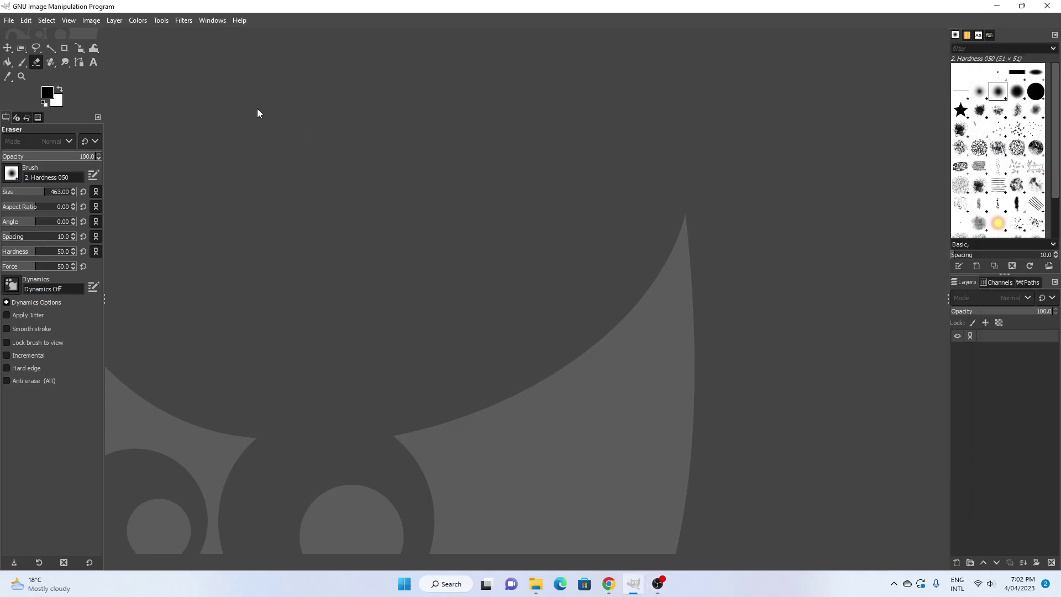
- Browse the Filters menu several times looking for the Resynthesizer filters
{"action": "left_click", "coordinate": [186, 22]}
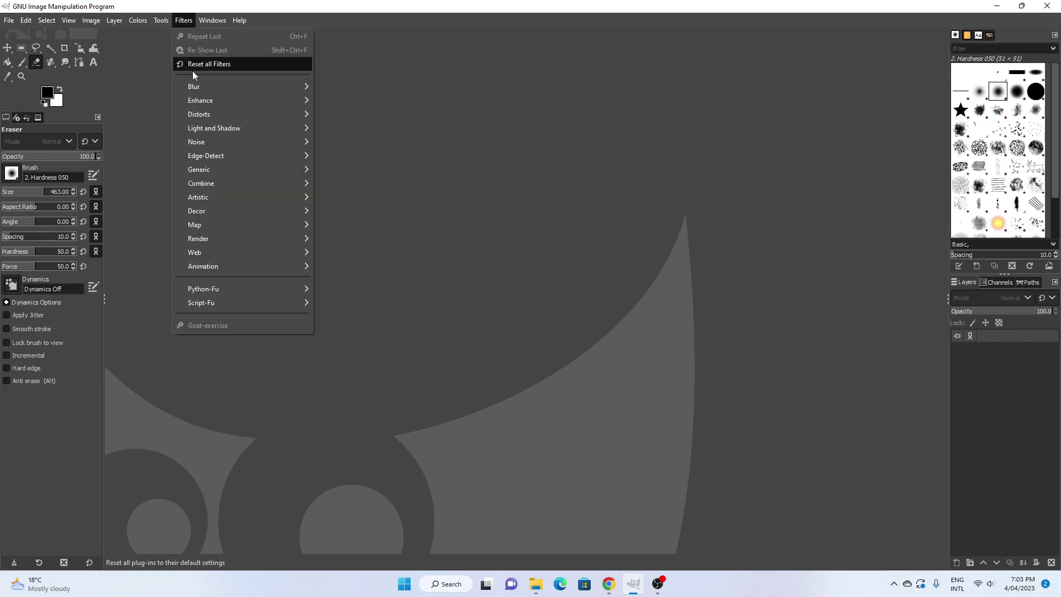
{"action": "mouse_move", "coordinate": [208, 146]}
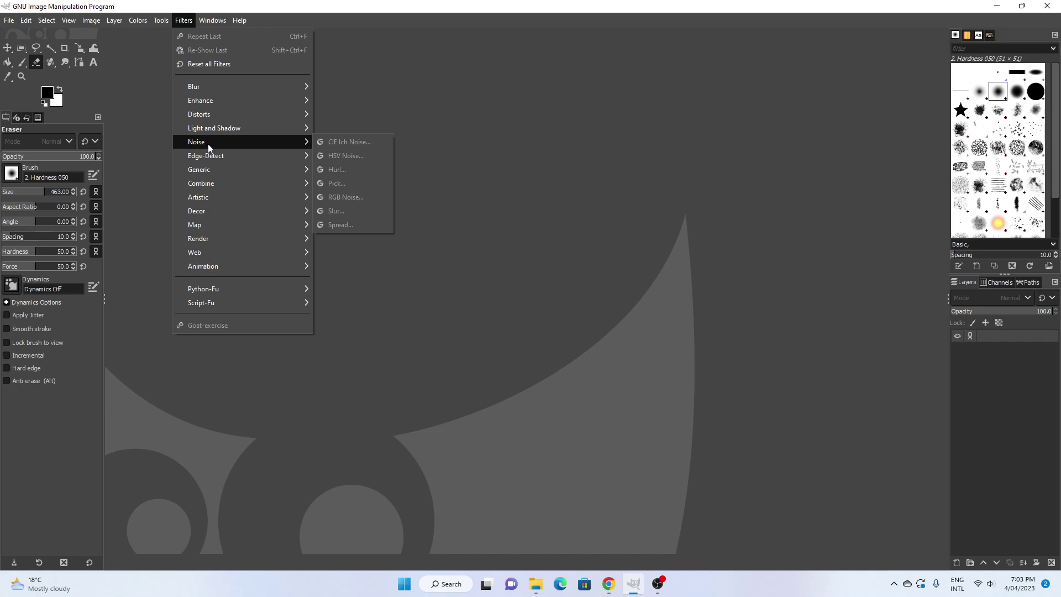
{"action": "left_click", "coordinate": [556, 152]}
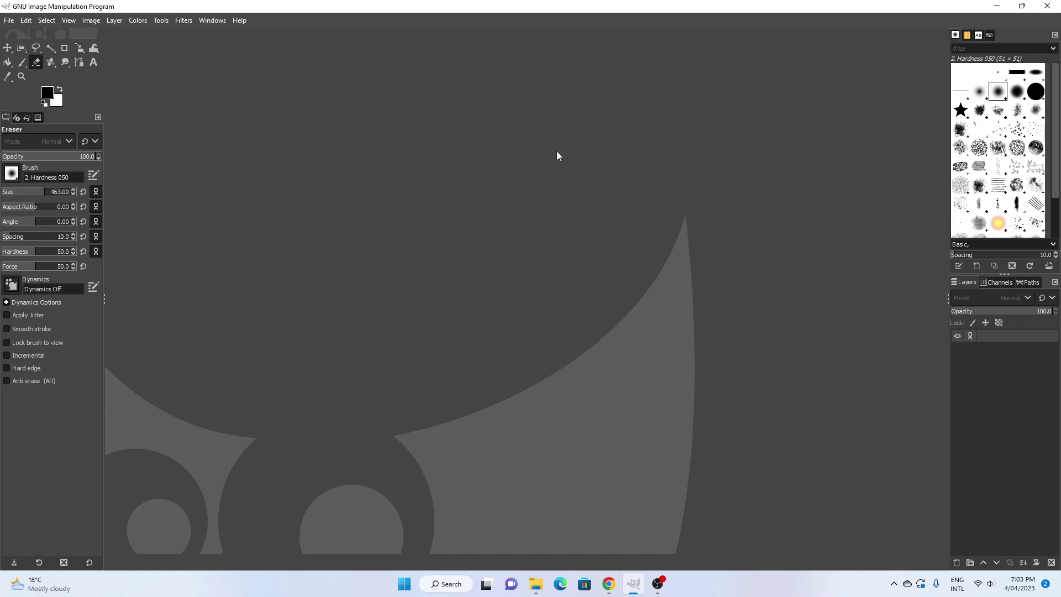
{"action": "left_click", "coordinate": [193, 24]}
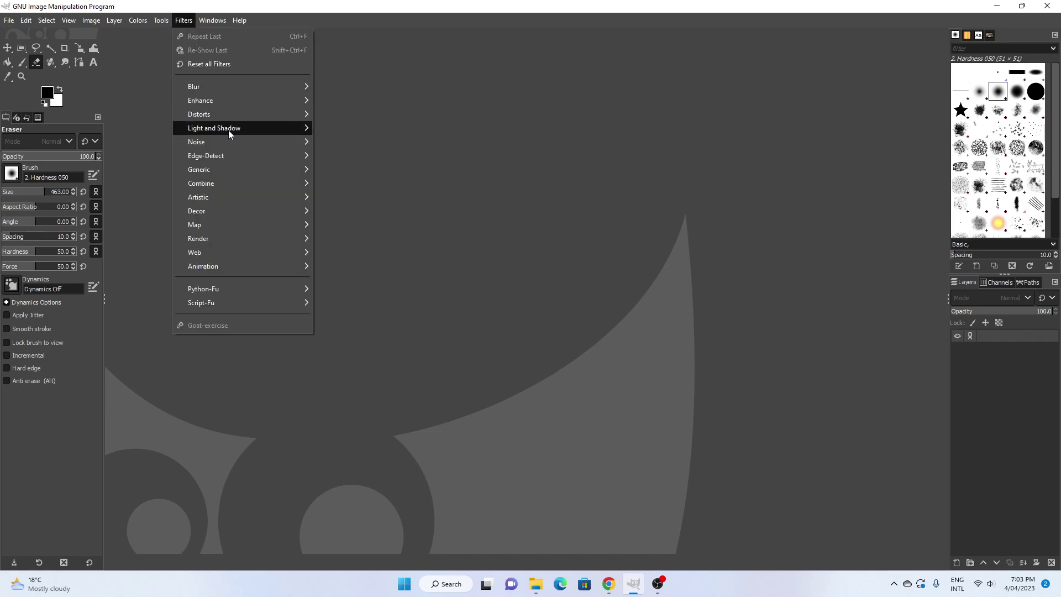
{"action": "left_click", "coordinate": [502, 140]}
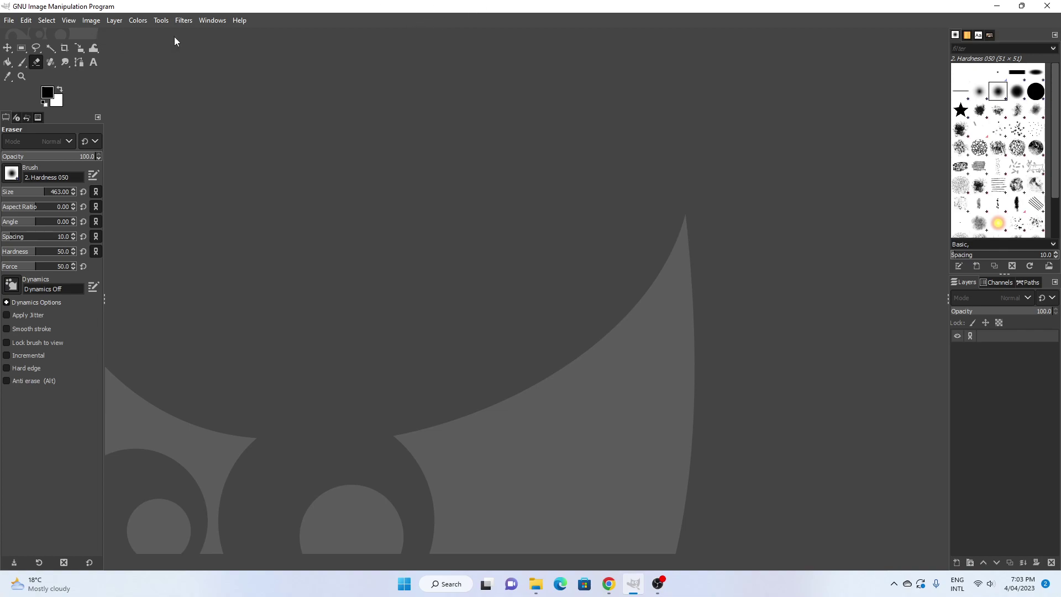
{"action": "left_click", "coordinate": [183, 20]}
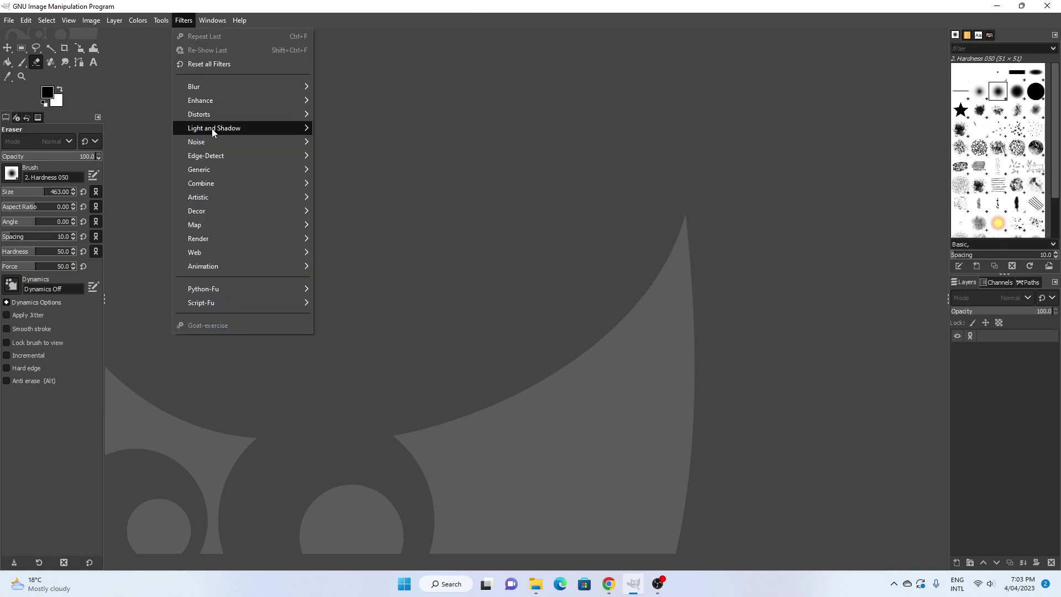
{"action": "mouse_move", "coordinate": [211, 104]}
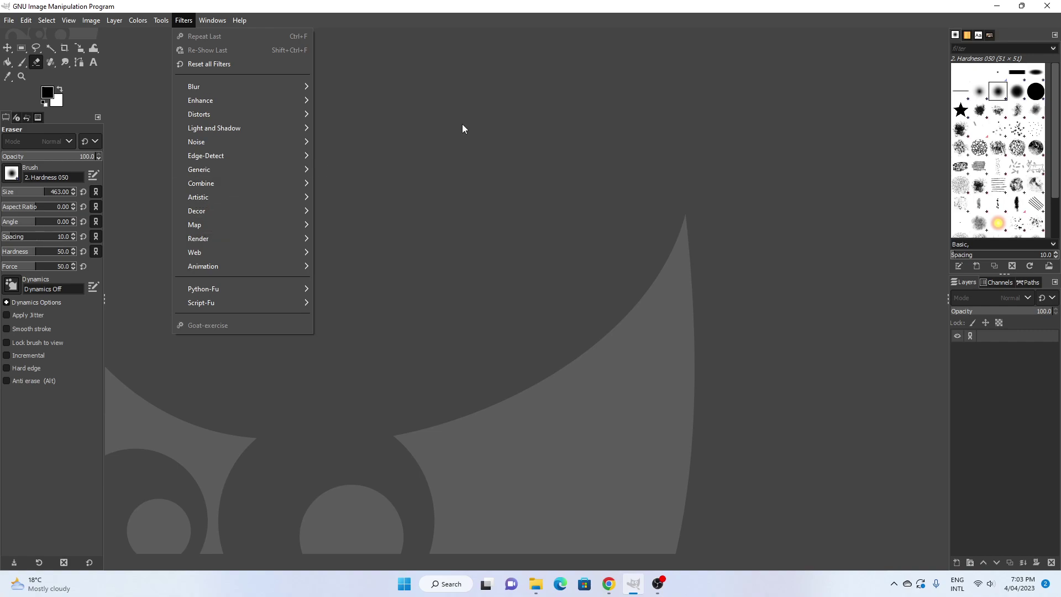
{"action": "left_click", "coordinate": [426, 144]}
{"action": "left_click", "coordinate": [188, 22]}
{"action": "left_click", "coordinate": [465, 63]}
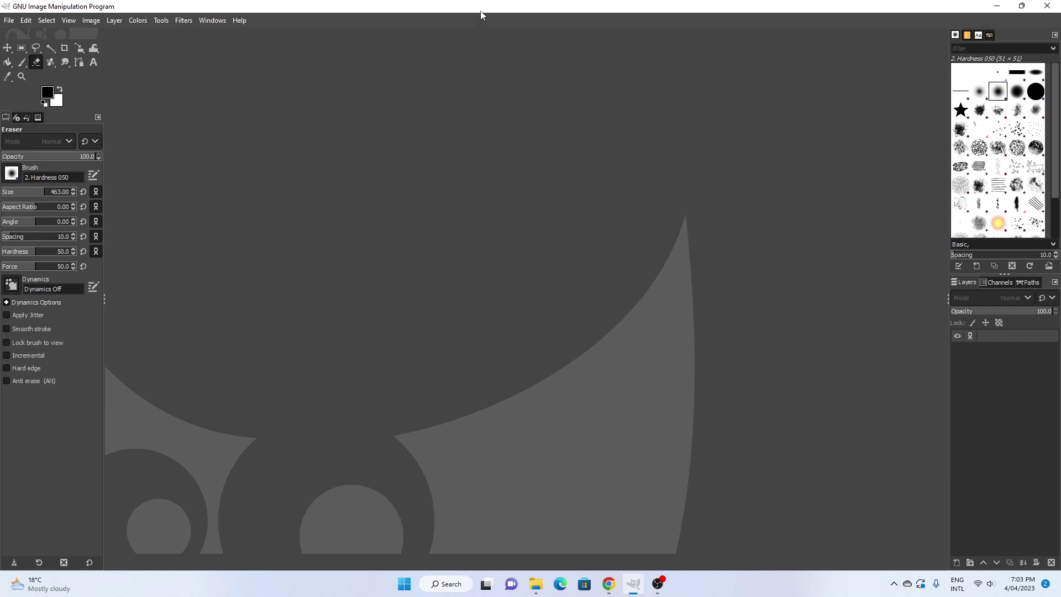
{"action": "mouse_move", "coordinate": [482, 5]}
{"action": "left_mouse_down"}
{"action": "mouse_move", "coordinate": [467, 45]}
{"action": "mouse_move", "coordinate": [498, 18]}
{"action": "mouse_move", "coordinate": [497, 1]}
{"action": "left_mouse_up"}
- In Edit > Preferences, go to Folders > Plug-ins and select the personal 2.10 plug-ins folder
{"action": "left_click", "coordinate": [53, 21]}
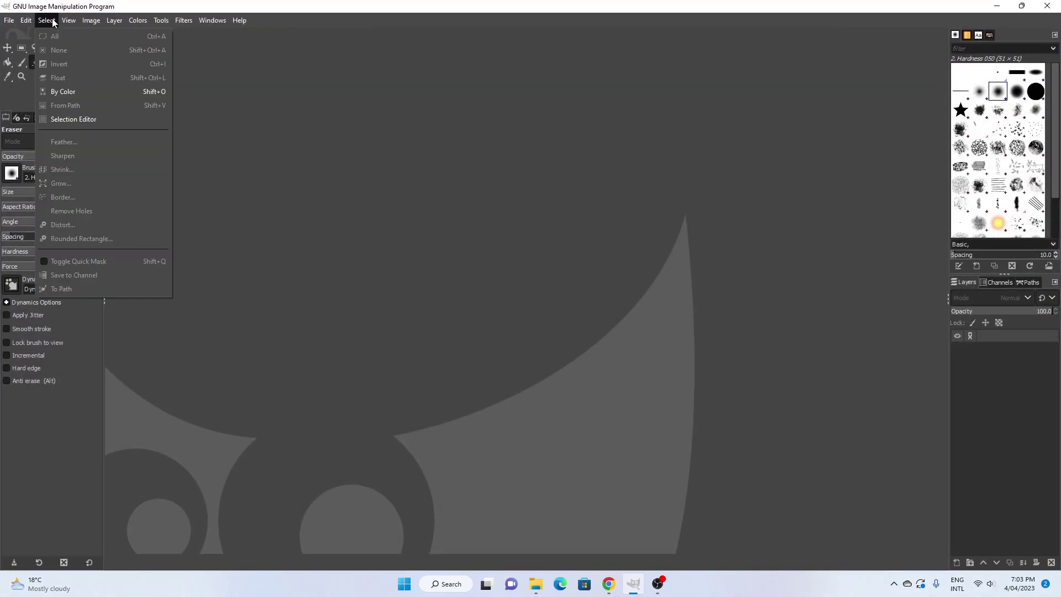
{"action": "mouse_move", "coordinate": [30, 21]}
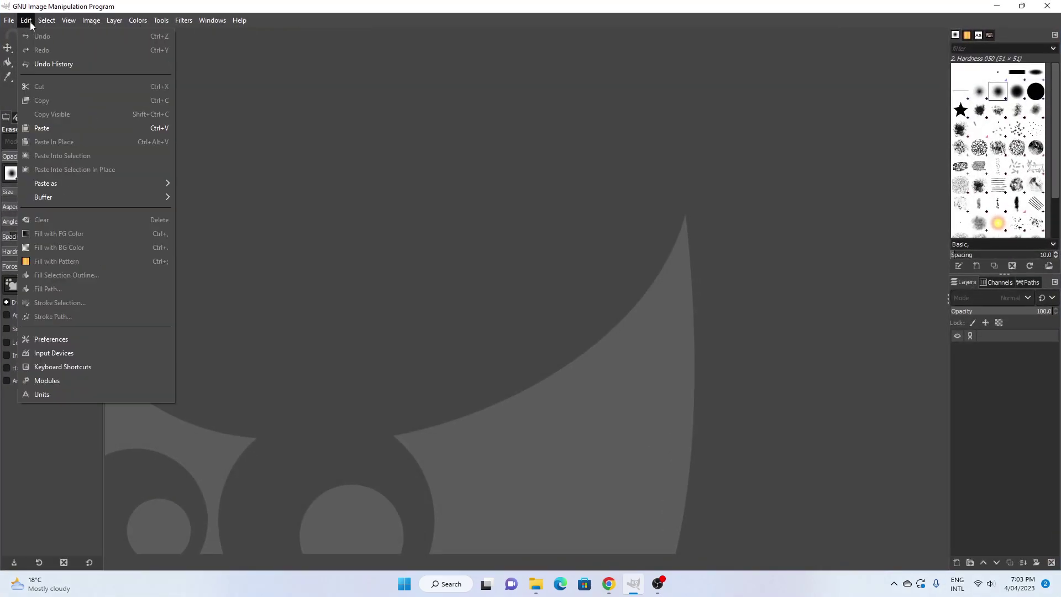
{"action": "left_click", "coordinate": [78, 339]}
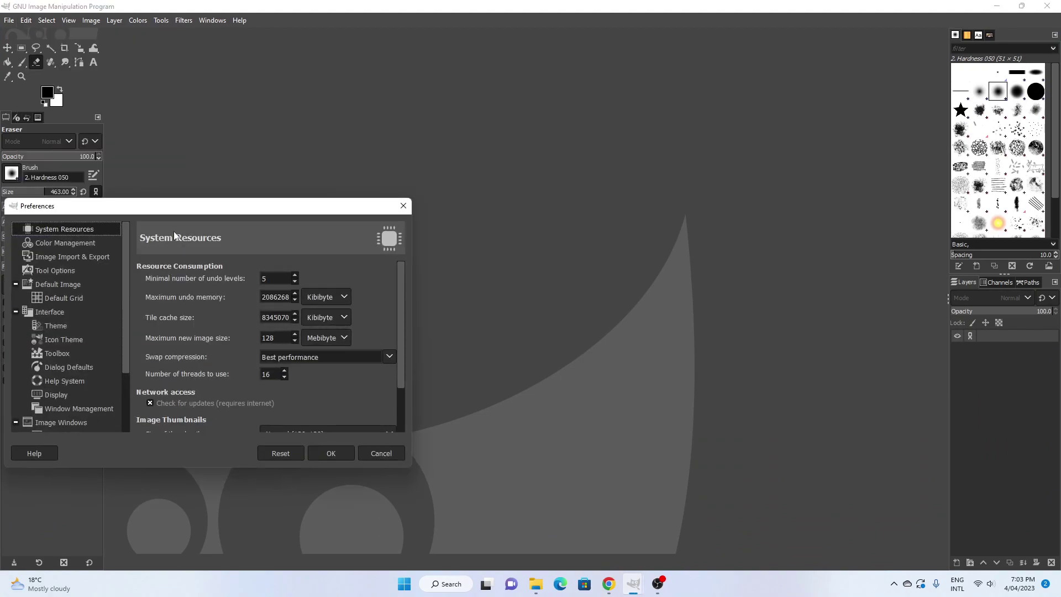
{"action": "left_click_drag", "start_coordinate": [186, 213], "coordinate": [400, 155]}
{"action": "scroll", "coordinate": [299, 327], "scroll_direction": "down", "scroll_amount": 3}
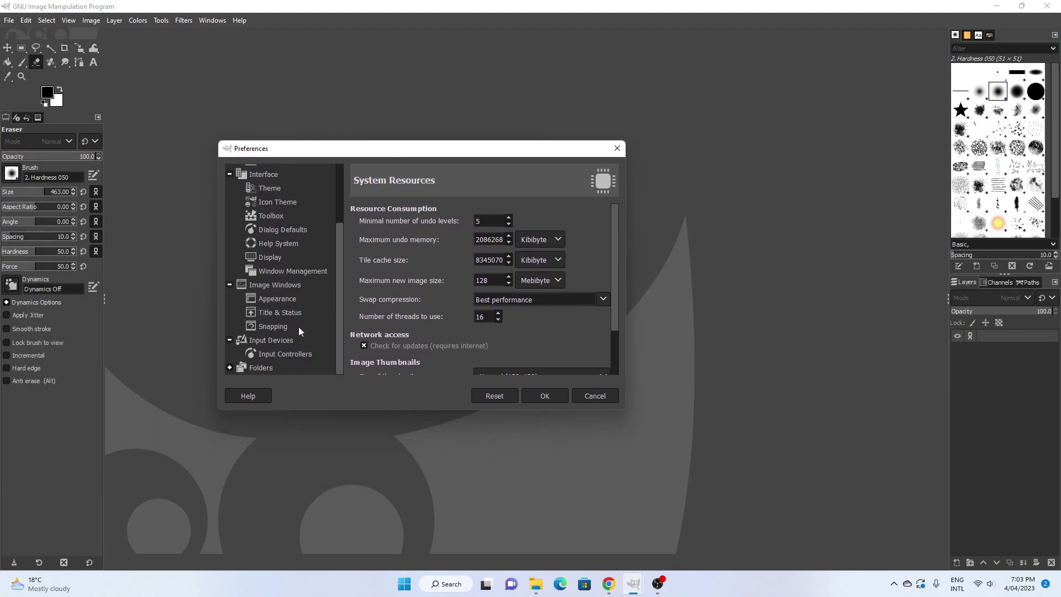
{"action": "left_click", "coordinate": [256, 369]}
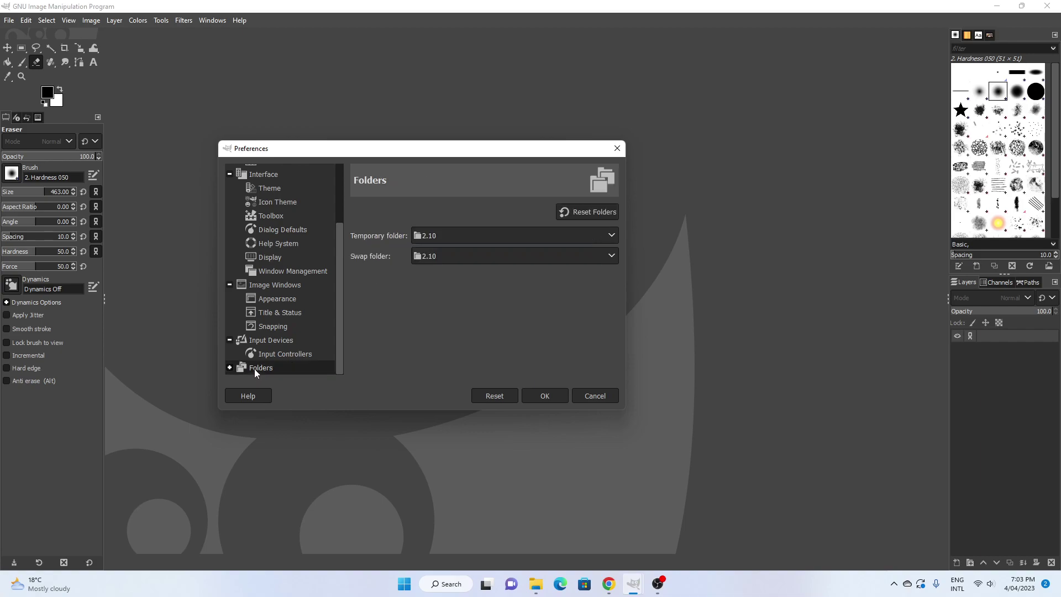
{"action": "left_click", "coordinate": [229, 367]}
{"action": "scroll", "coordinate": [257, 364], "scroll_direction": "down", "scroll_amount": 5}
{"action": "scroll", "coordinate": [275, 307], "scroll_direction": "down", "scroll_amount": 2}
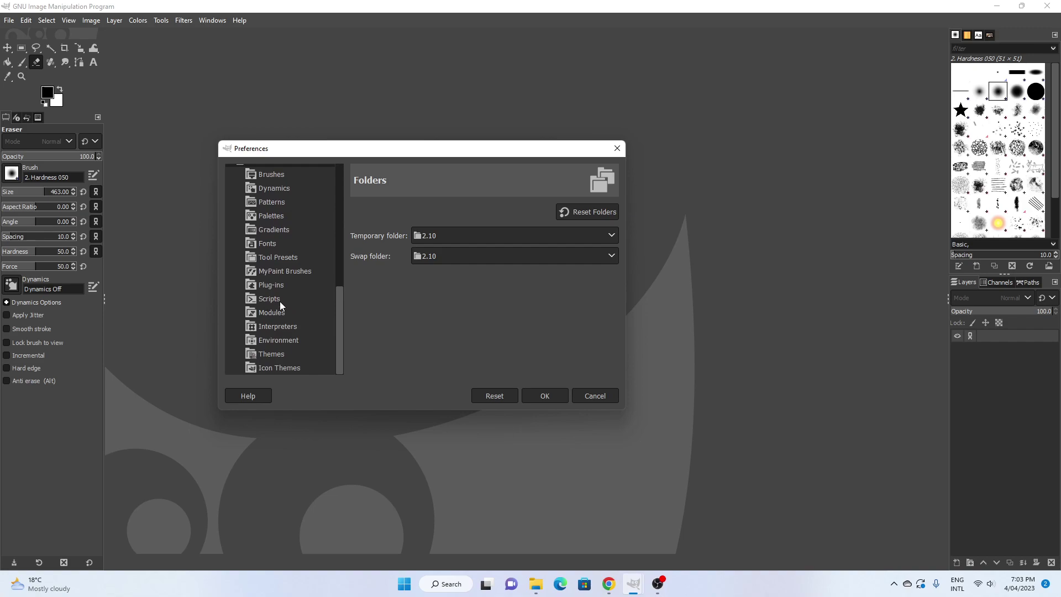
{"action": "left_click", "coordinate": [273, 286]}
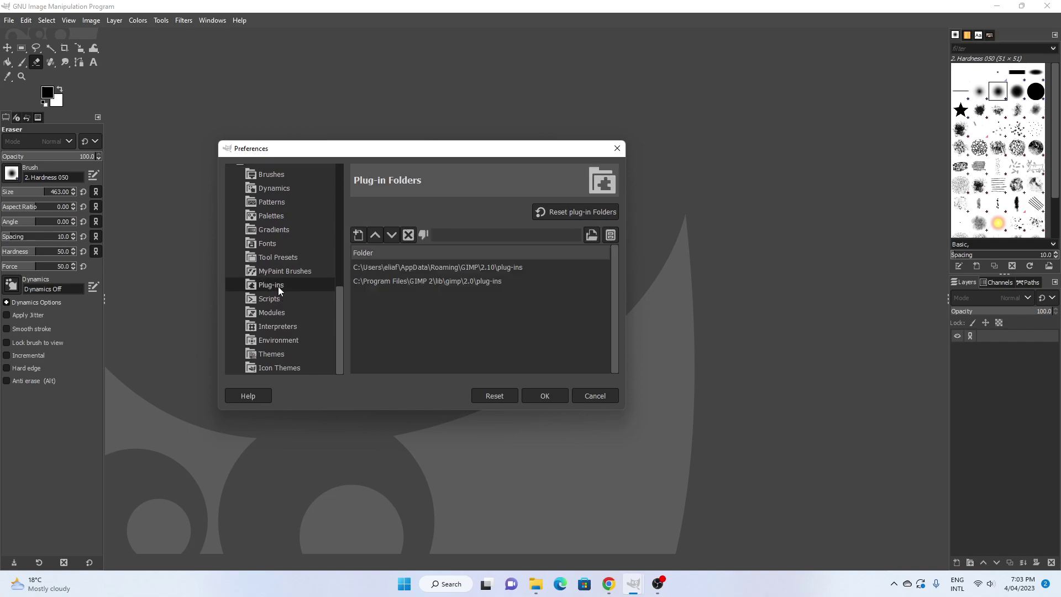
{"action": "left_click", "coordinate": [449, 267]}
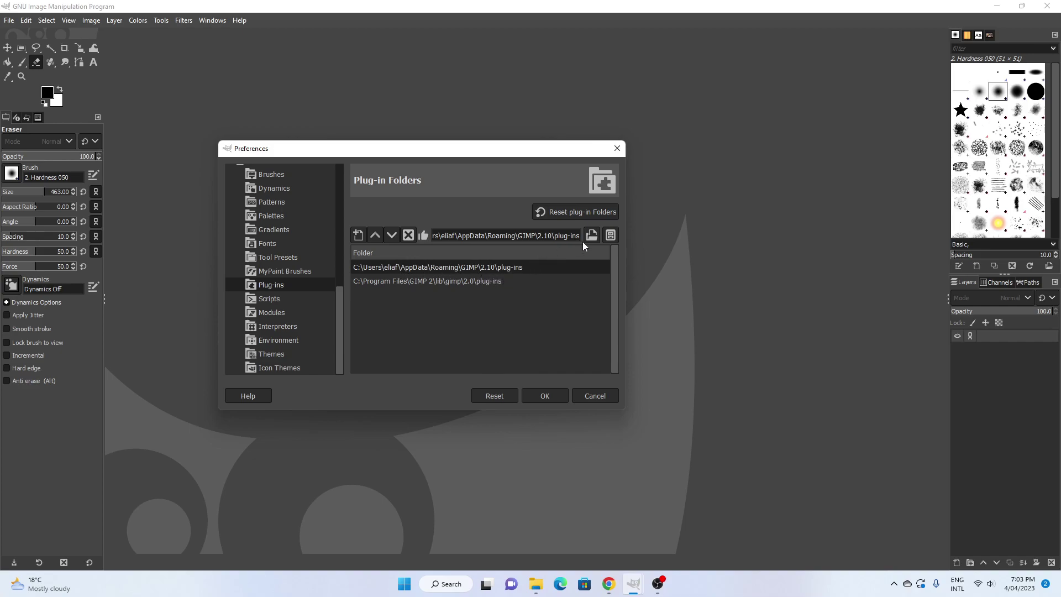
- Show the plug-ins folder's location in File Explorer and reveal its full path
{"action": "left_click", "coordinate": [611, 236]}
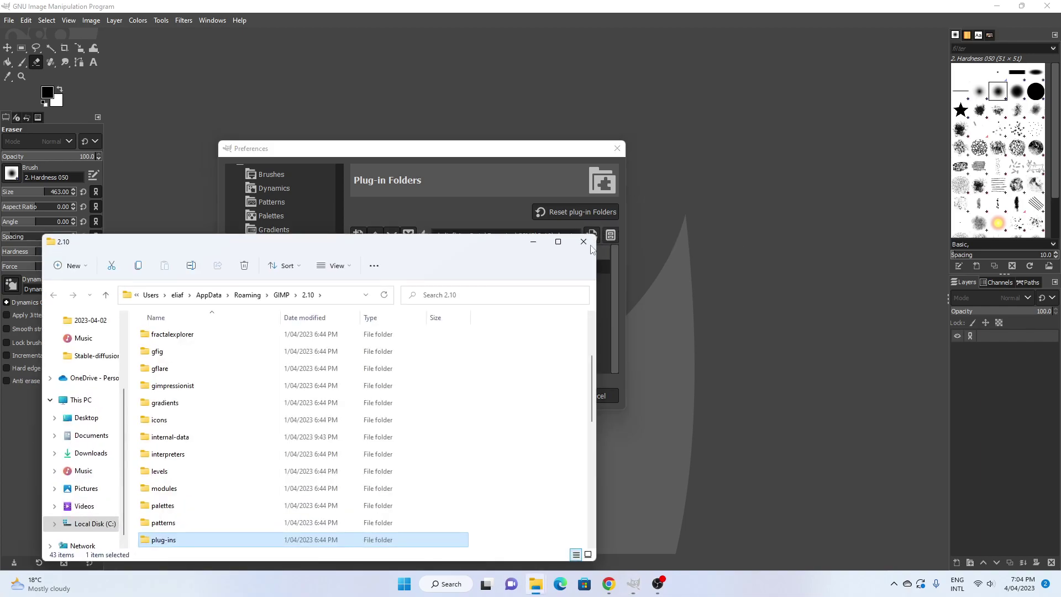
{"action": "scroll", "coordinate": [452, 366], "scroll_direction": "down", "scroll_amount": 6}
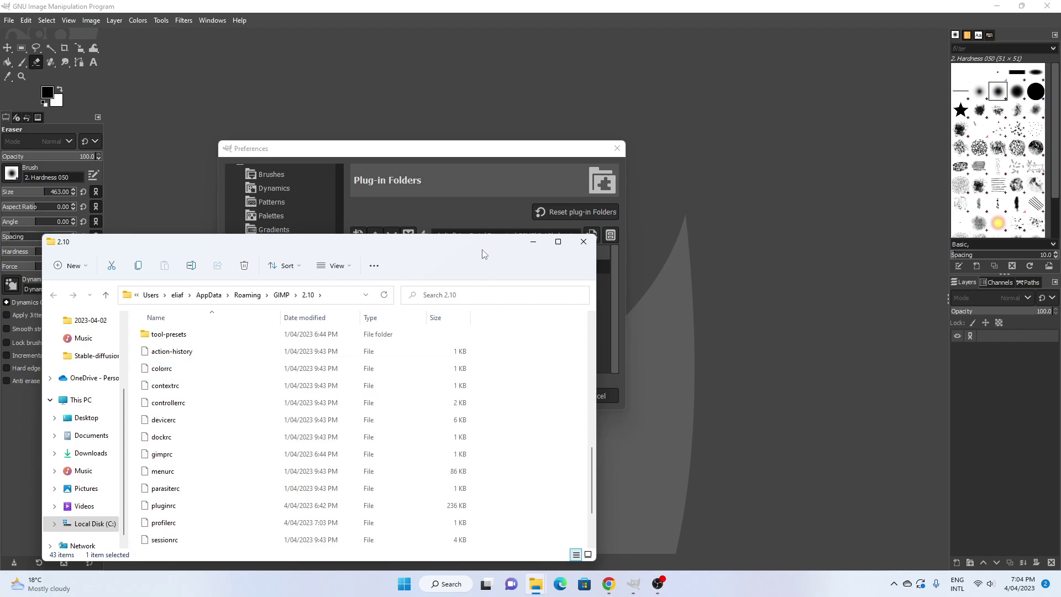
{"action": "left_click_drag", "start_coordinate": [484, 246], "coordinate": [566, 149]}
{"action": "scroll", "coordinate": [630, 348], "scroll_direction": "down", "scroll_amount": 2}
{"action": "scroll", "coordinate": [627, 362], "scroll_direction": "up", "scroll_amount": 5}
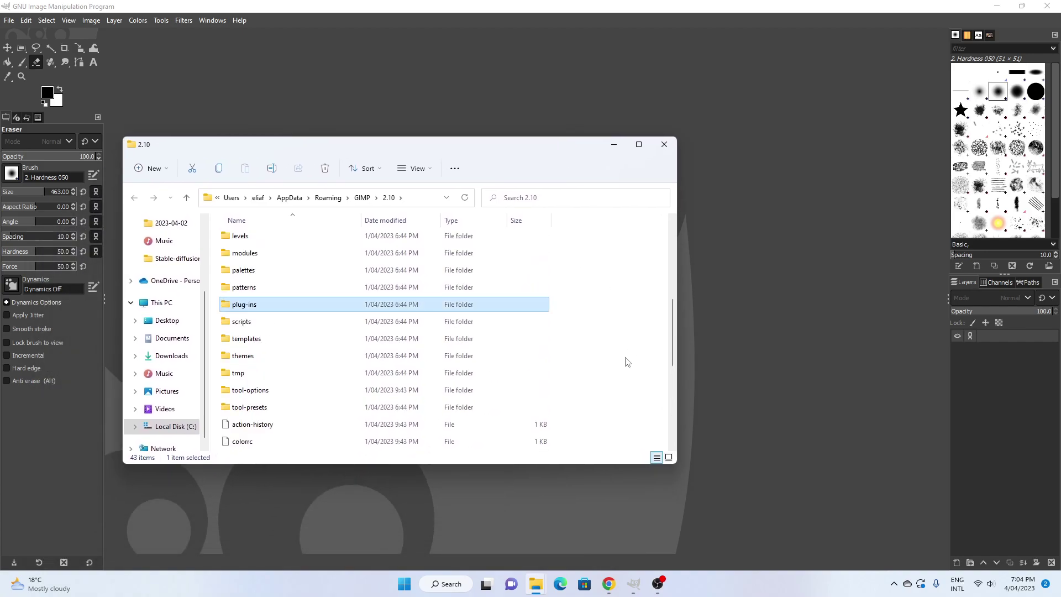
{"action": "scroll", "coordinate": [628, 362], "scroll_direction": "down", "scroll_amount": 1}
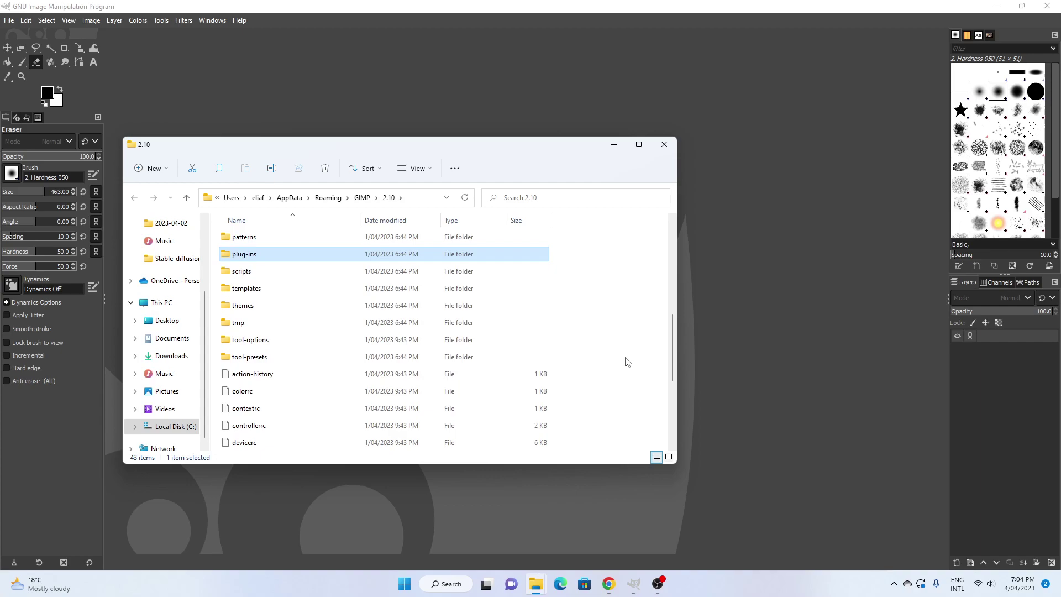
{"action": "scroll", "coordinate": [628, 362], "scroll_direction": "down", "scroll_amount": 3}
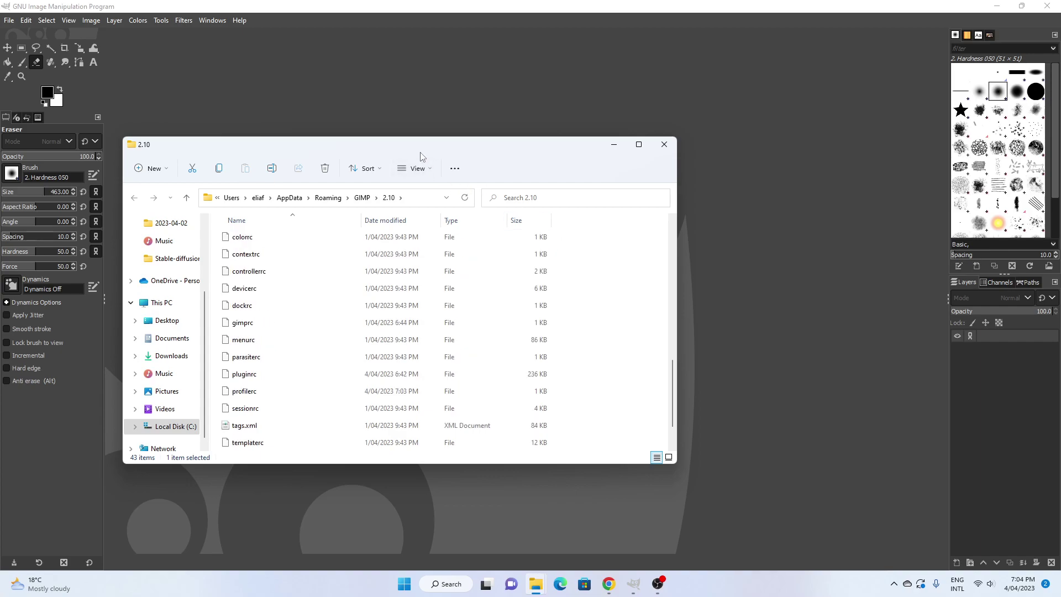
{"action": "left_click_drag", "start_coordinate": [420, 156], "coordinate": [699, 314]}
{"action": "left_click", "coordinate": [429, 201]}
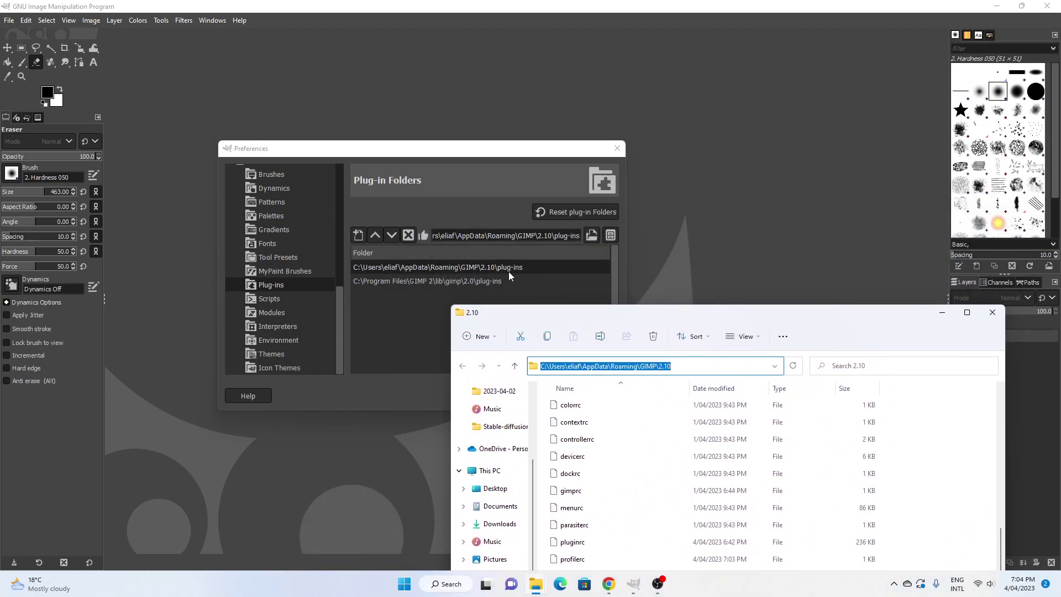
- Open the plug-ins folder under GIMP\2.10, which is empty
{"action": "scroll", "coordinate": [656, 504], "scroll_direction": "up", "scroll_amount": 5}
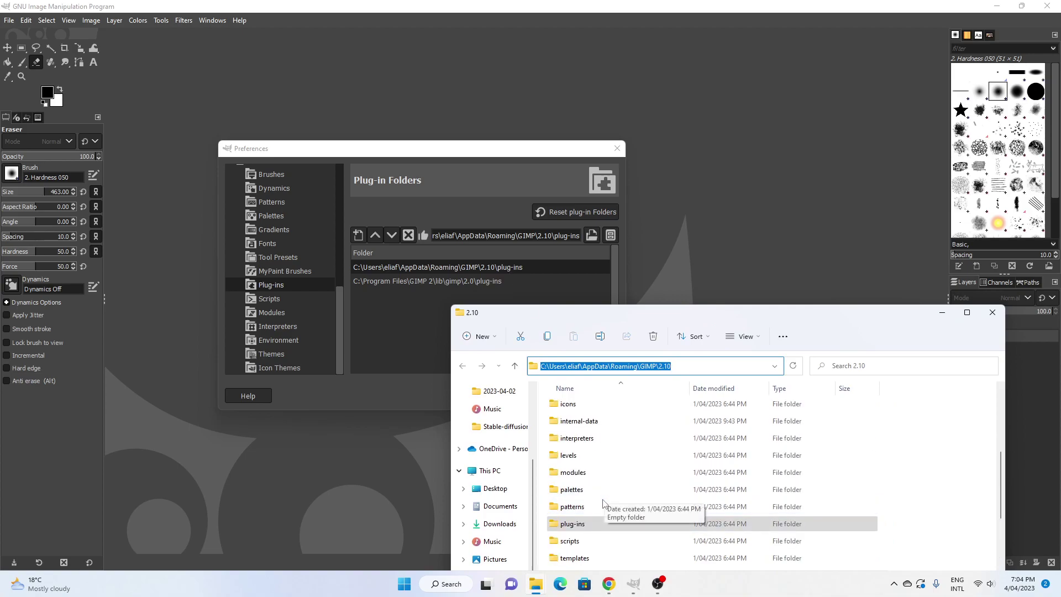
{"action": "scroll", "coordinate": [603, 510], "scroll_direction": "down", "scroll_amount": 1}
{"action": "left_click", "coordinate": [552, 478]}
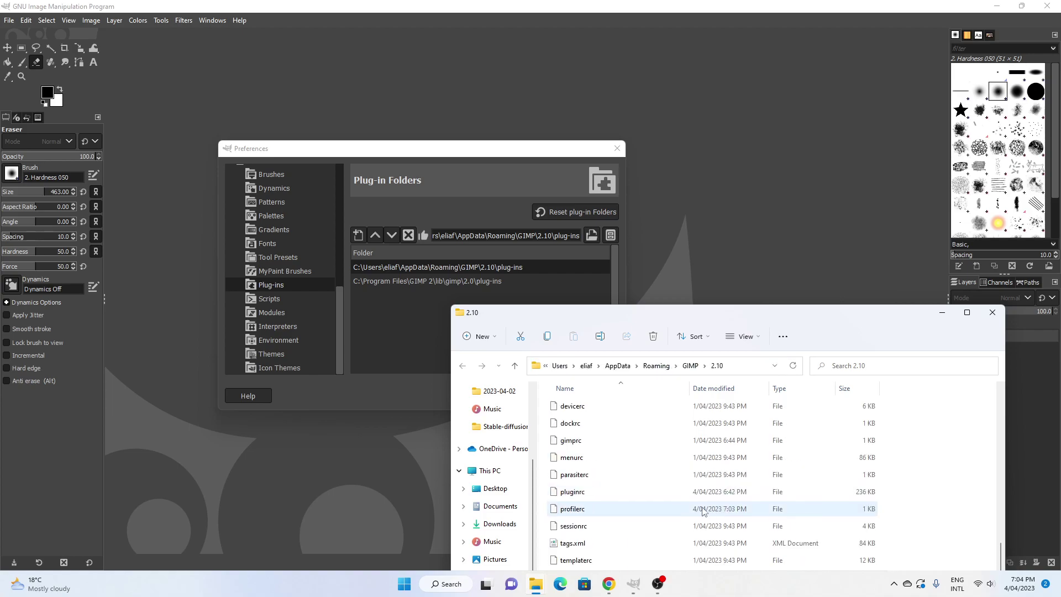
{"action": "scroll", "coordinate": [673, 511], "scroll_direction": "down", "scroll_amount": 1}
{"action": "scroll", "coordinate": [672, 512], "scroll_direction": "up", "scroll_amount": 1}
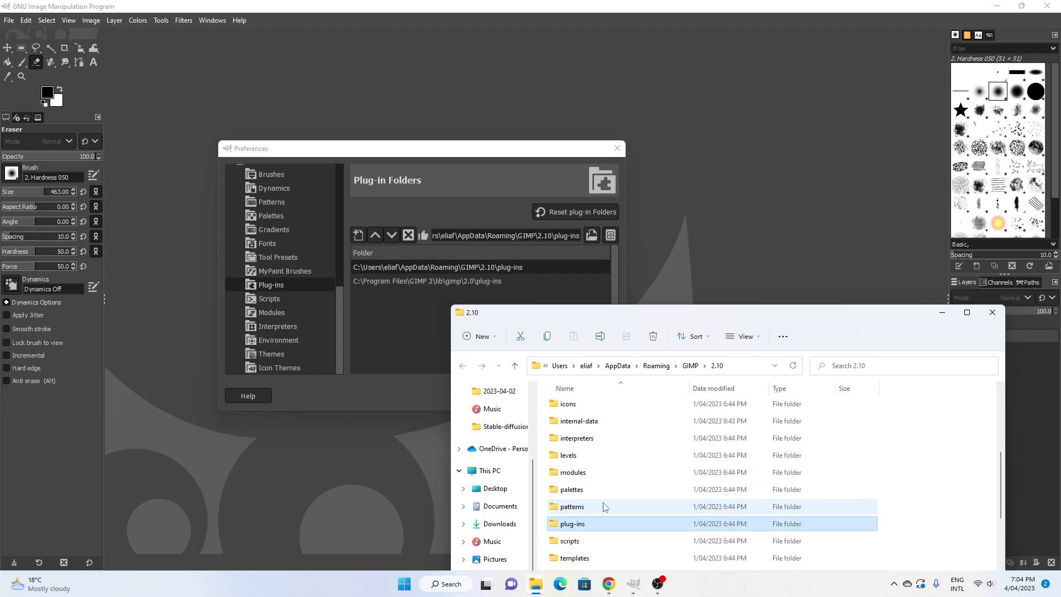
{"action": "double_click", "coordinate": [556, 526]}
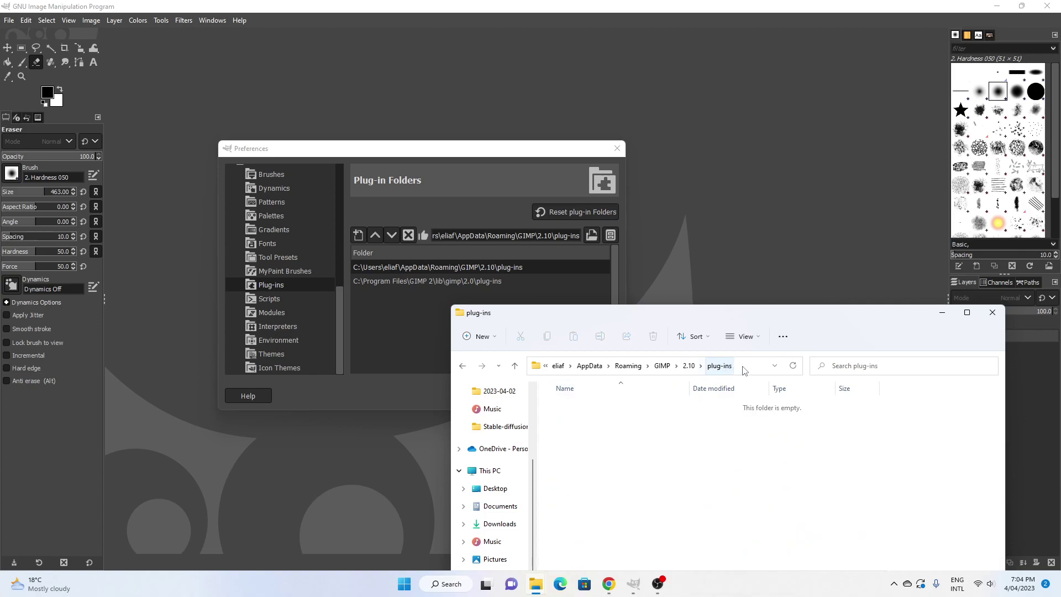
{"action": "left_click_drag", "start_coordinate": [735, 324], "coordinate": [702, 176]}
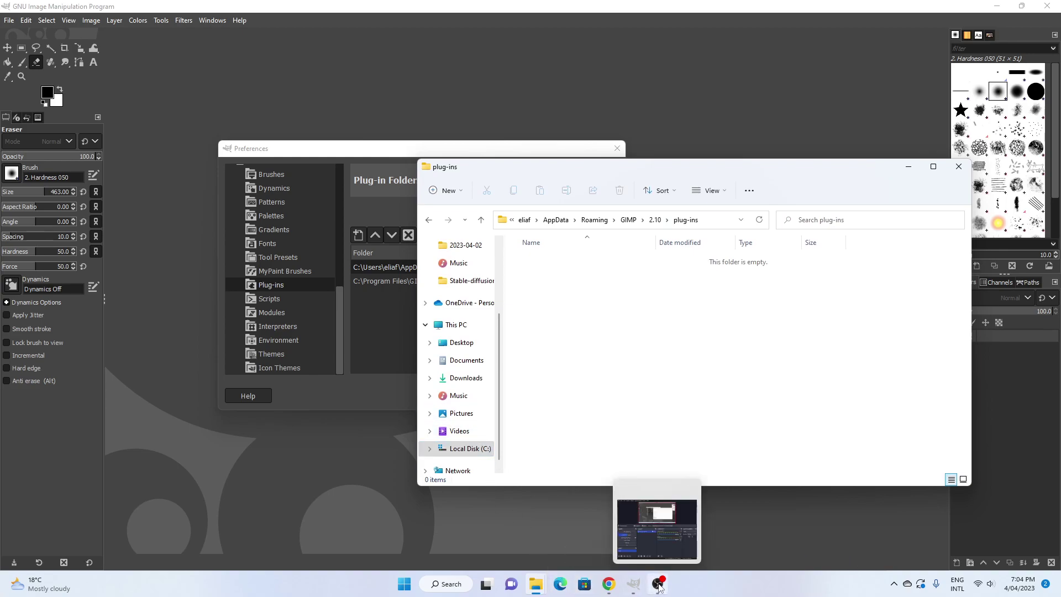
- Switch Chrome to the bootchk/resynthesizer GitHub page and scroll through its README
{"action": "left_click", "coordinate": [609, 584]}
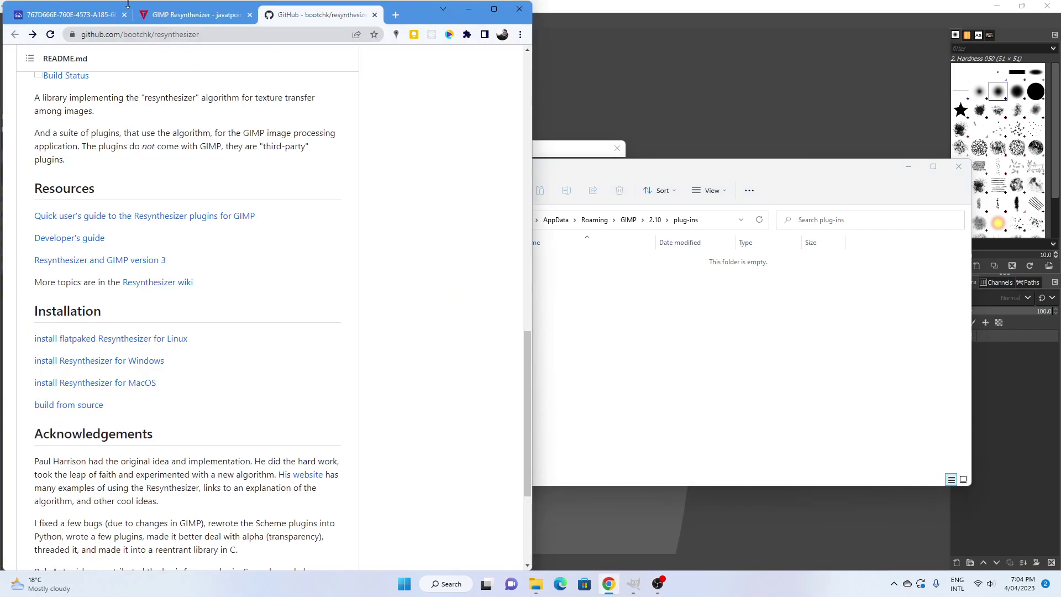
{"action": "left_click", "coordinate": [186, 16]}
{"action": "scroll", "coordinate": [273, 193], "scroll_direction": "up", "scroll_amount": 2}
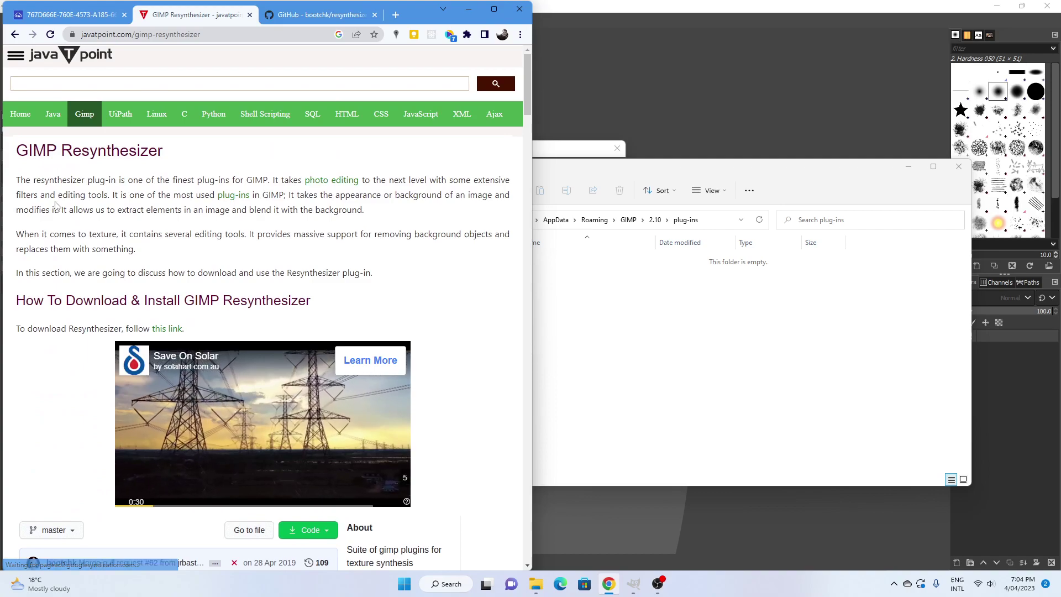
{"action": "left_click", "coordinate": [293, 16]}
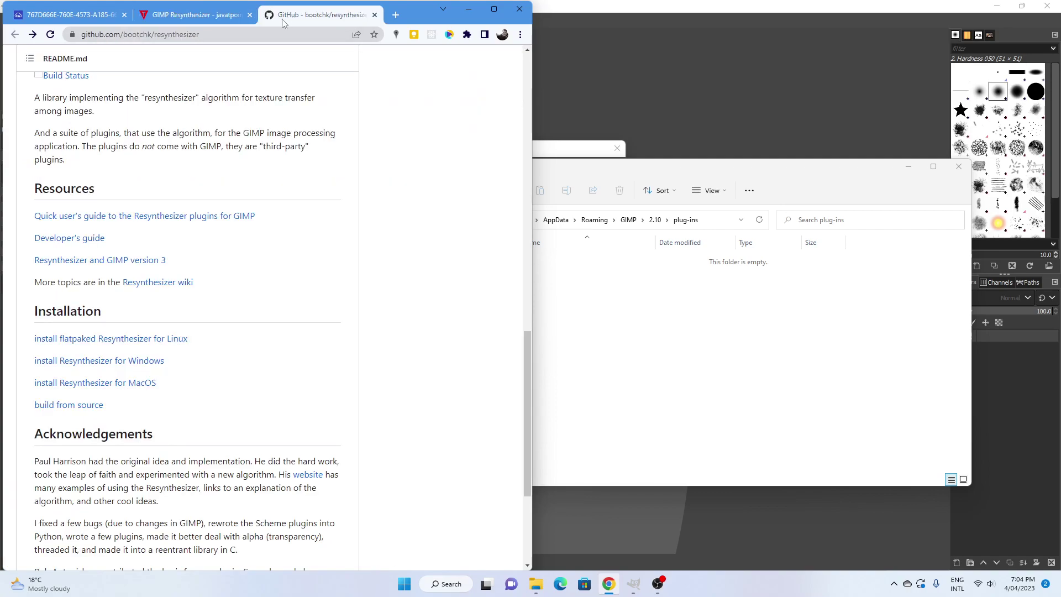
{"action": "scroll", "coordinate": [221, 205], "scroll_direction": "up", "scroll_amount": 1}
{"action": "scroll", "coordinate": [334, 185], "scroll_direction": "up", "scroll_amount": 3}
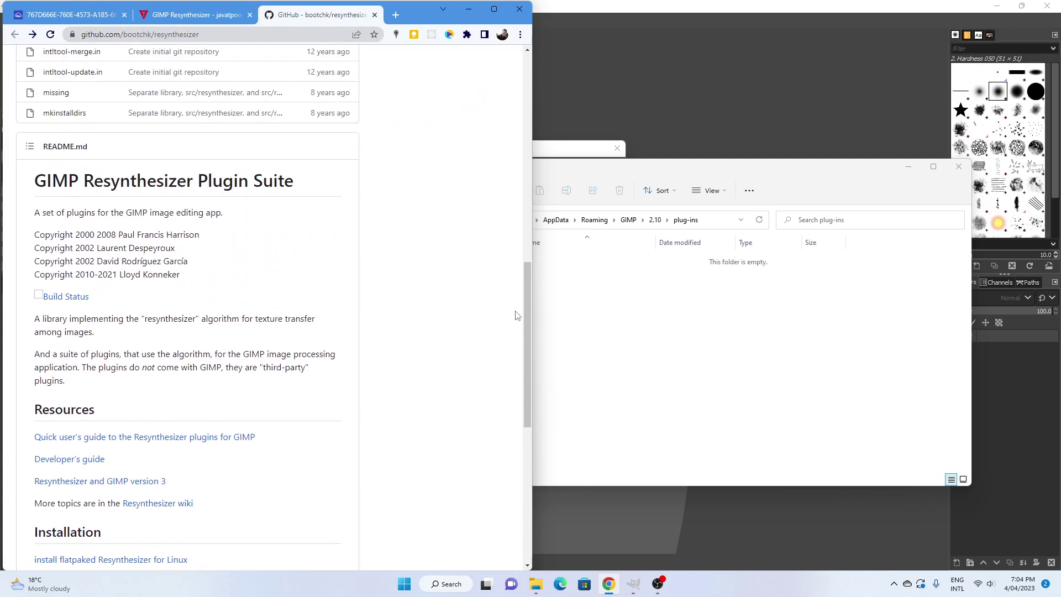
{"action": "left_click_drag", "start_coordinate": [526, 311], "coordinate": [531, 88]}
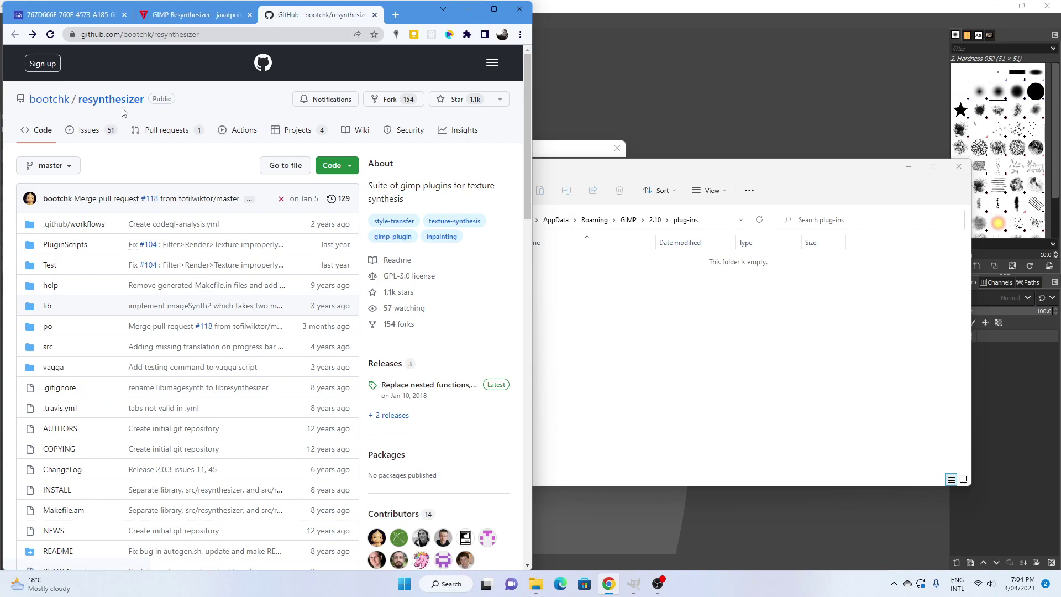
{"action": "left_click_drag", "start_coordinate": [529, 88], "coordinate": [550, 332]}
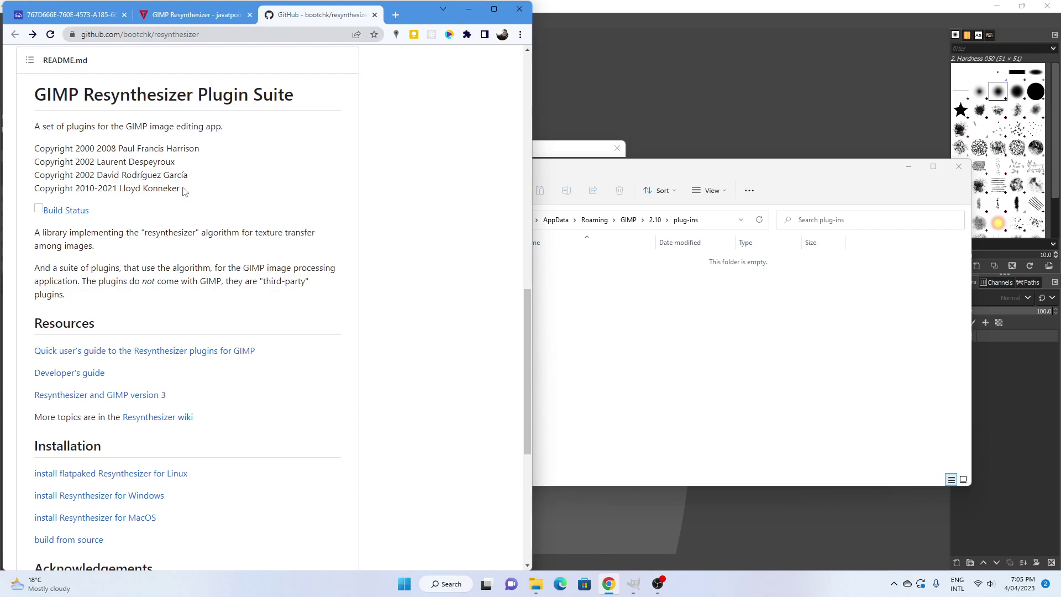
- Select the README's four copyright lines, then scroll back up to the file list
{"action": "left_click_drag", "start_coordinate": [184, 192], "coordinate": [35, 148]}
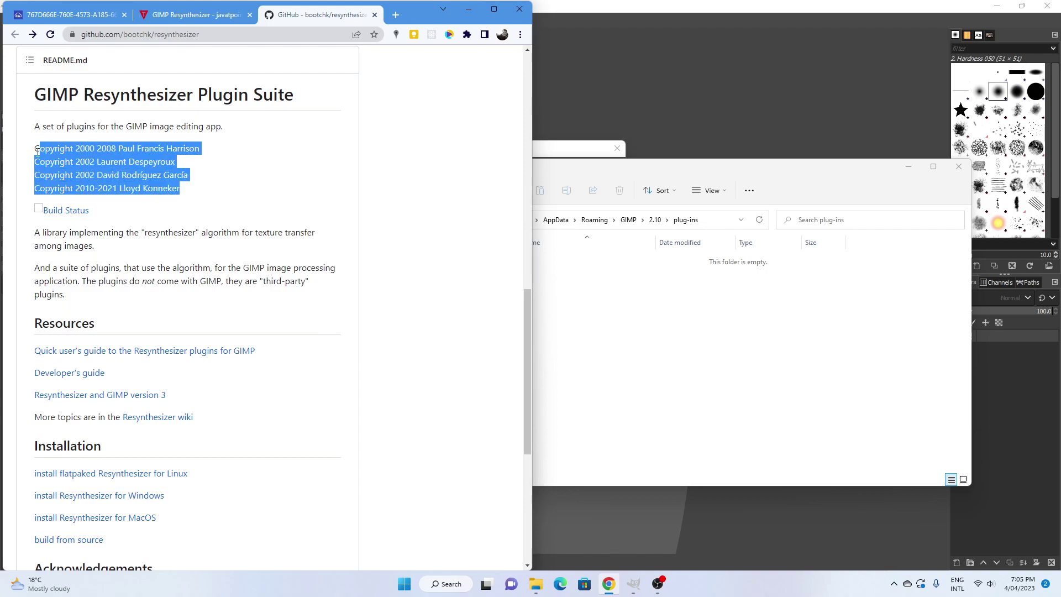
{"action": "left_click", "coordinate": [281, 265]}
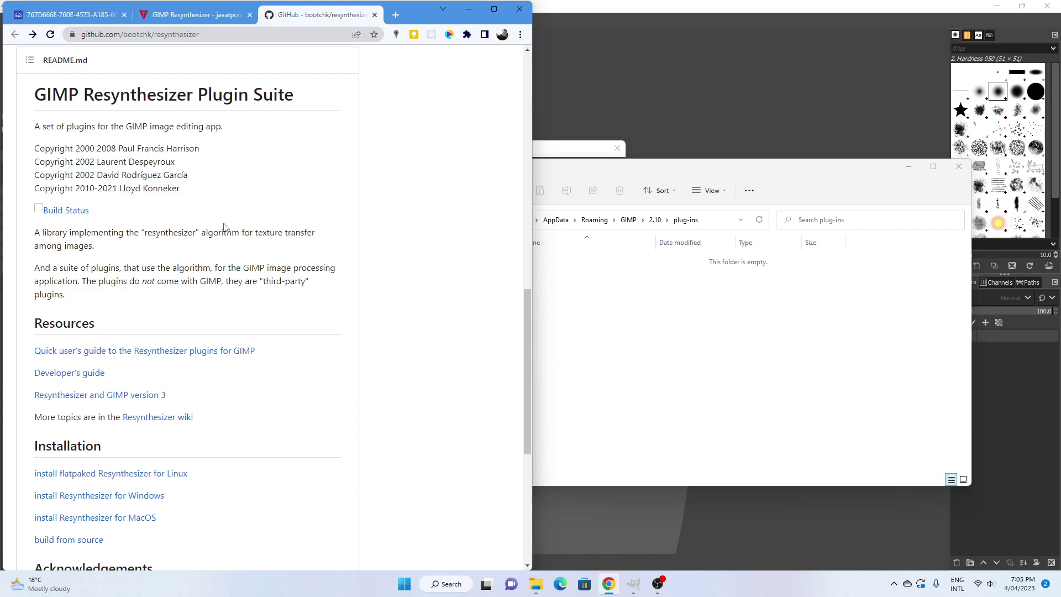
{"action": "scroll", "coordinate": [261, 285], "scroll_direction": "up", "scroll_amount": 12}
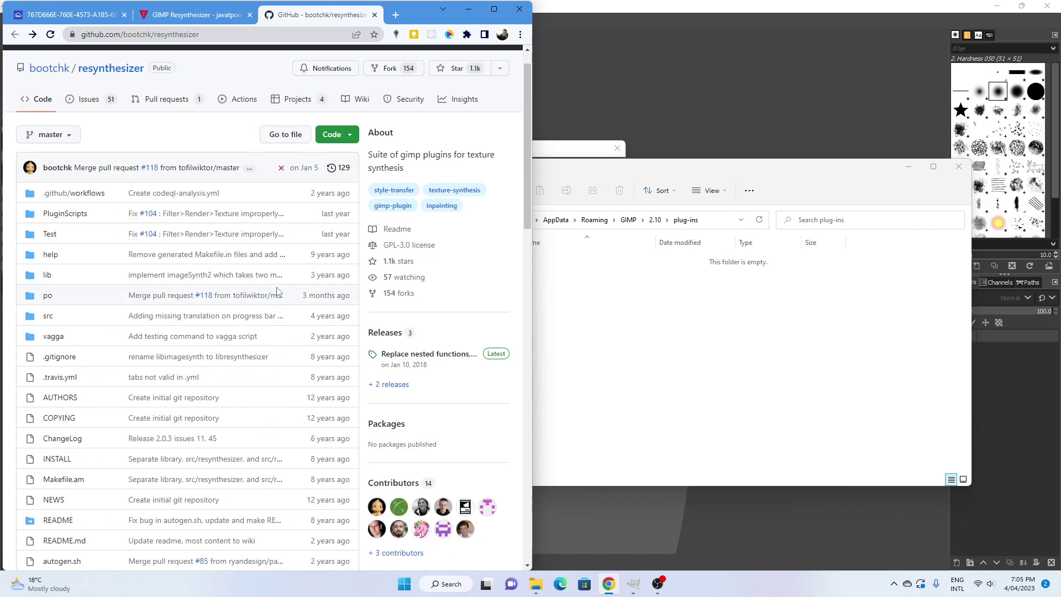
{"action": "scroll", "coordinate": [277, 291], "scroll_direction": "down", "scroll_amount": 1}
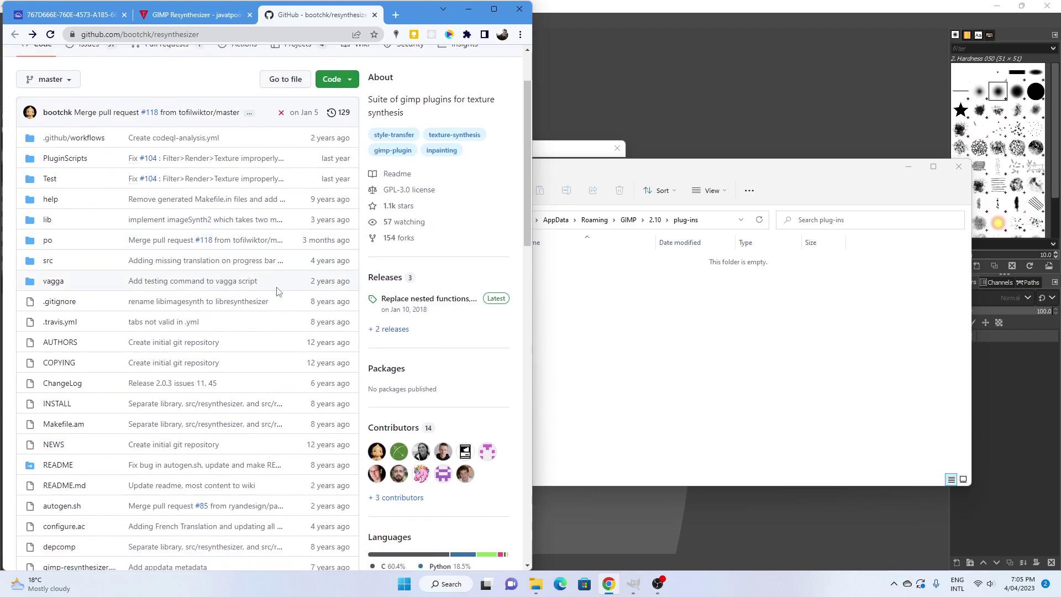
{"action": "scroll", "coordinate": [278, 291], "scroll_direction": "down", "scroll_amount": 1}
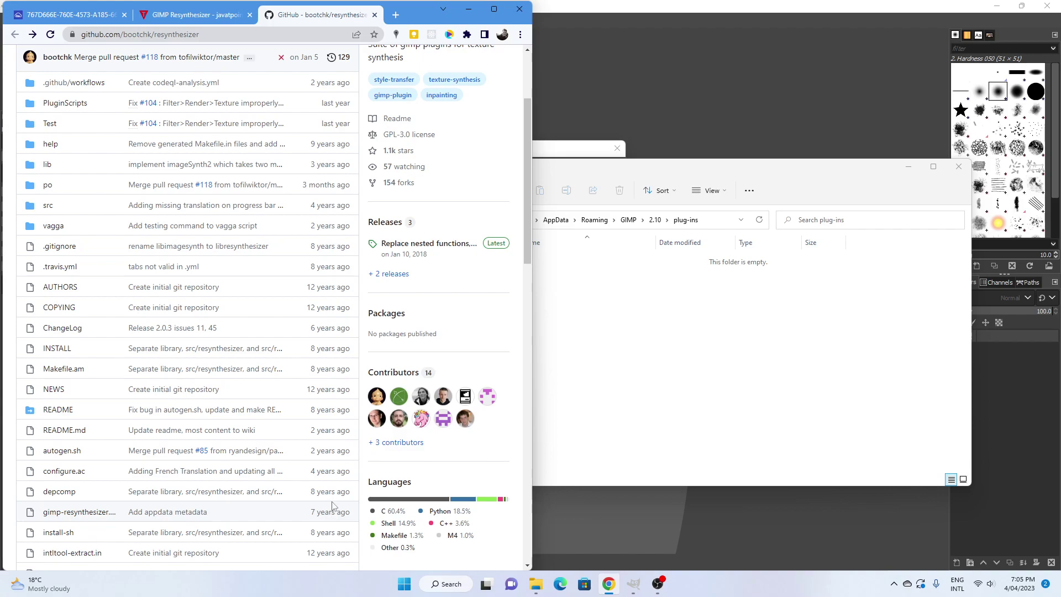
{"action": "scroll", "coordinate": [329, 407], "scroll_direction": "up", "scroll_amount": 1}
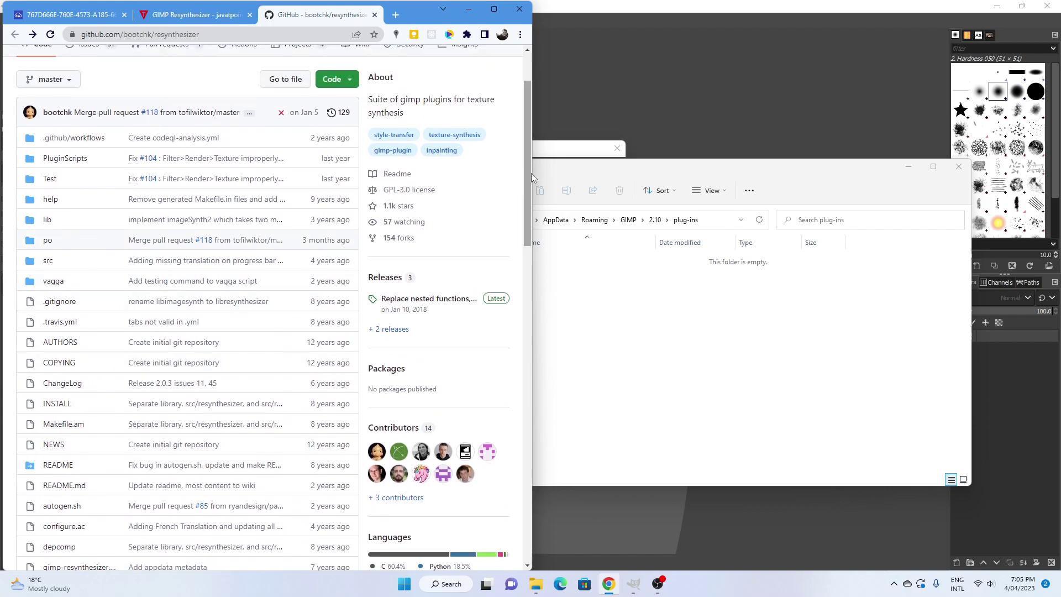
- Scroll the README down to the Installation section with its Windows install link
{"action": "left_click_drag", "start_coordinate": [530, 171], "coordinate": [529, 194]}
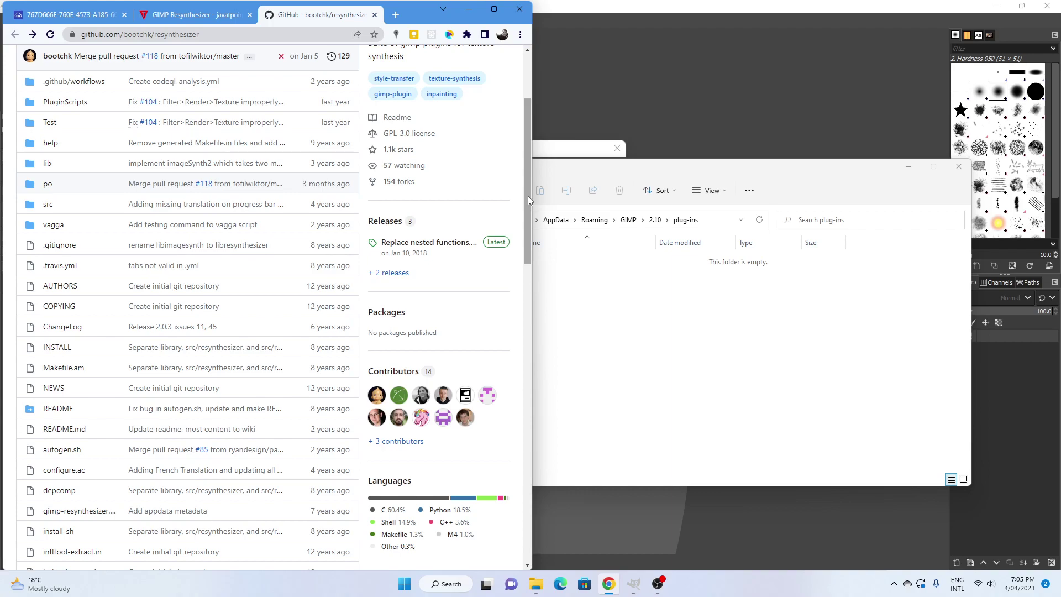
{"action": "left_click_drag", "start_coordinate": [528, 196], "coordinate": [529, 466]}
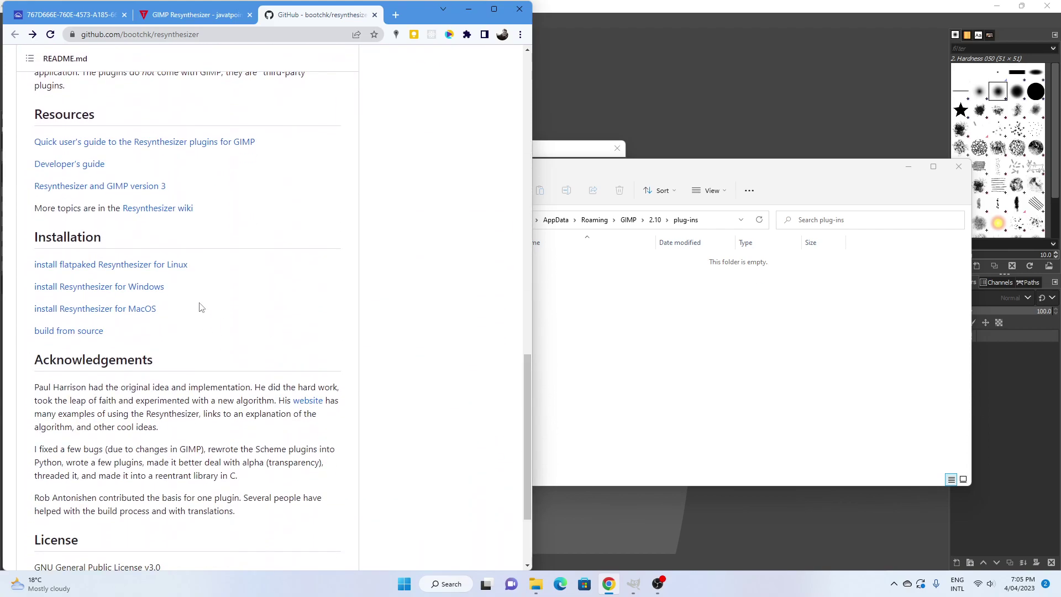
- Follow the Windows install link to the plugin archive and download Resynthesizer_v1.0-i686.zip
{"action": "left_click", "coordinate": [134, 292]}
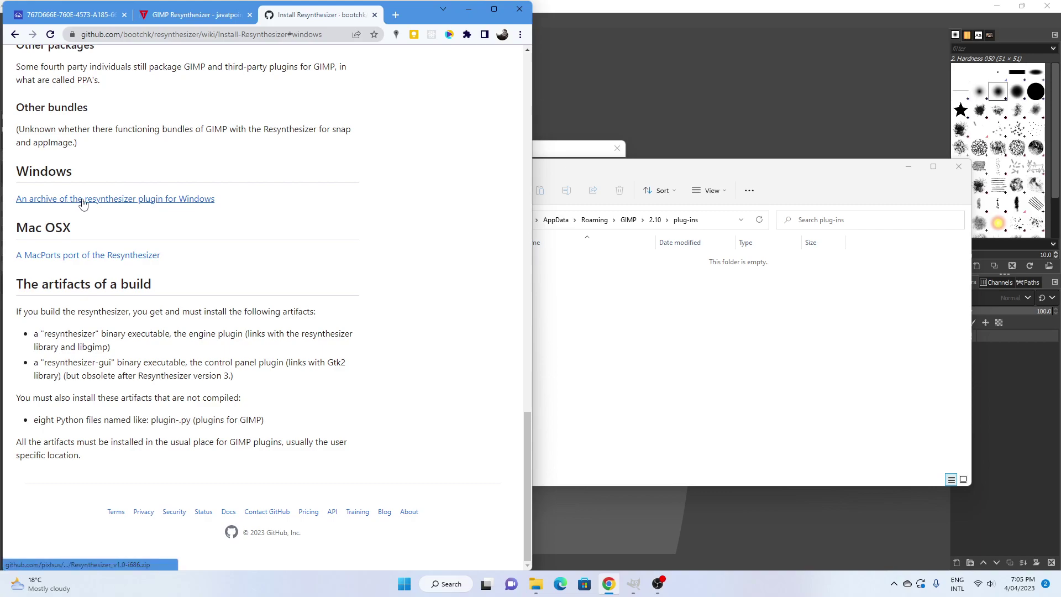
{"action": "left_click", "coordinate": [169, 200]}
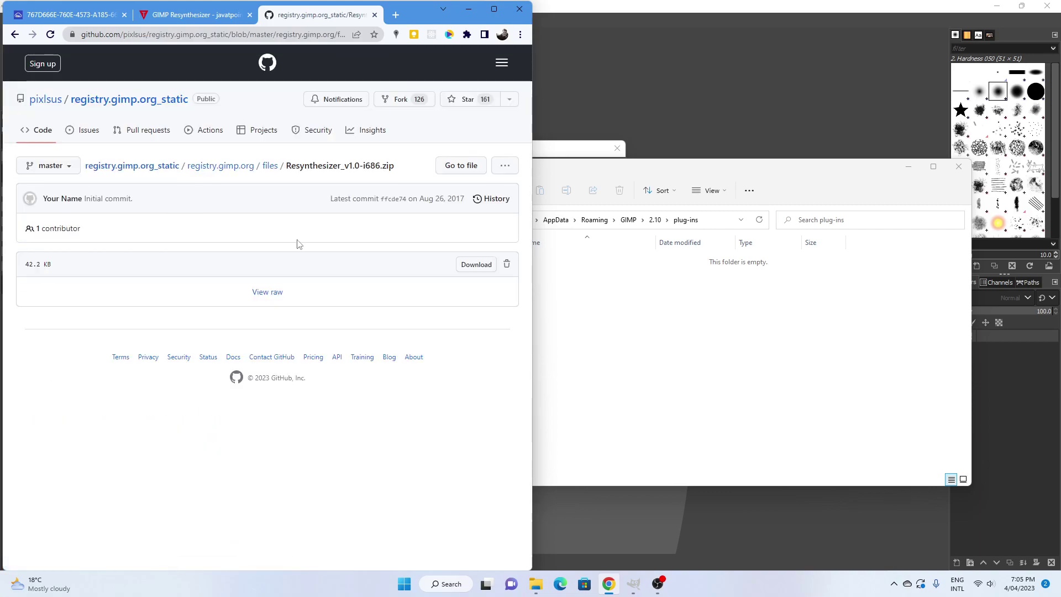
{"action": "left_click", "coordinate": [474, 265]}
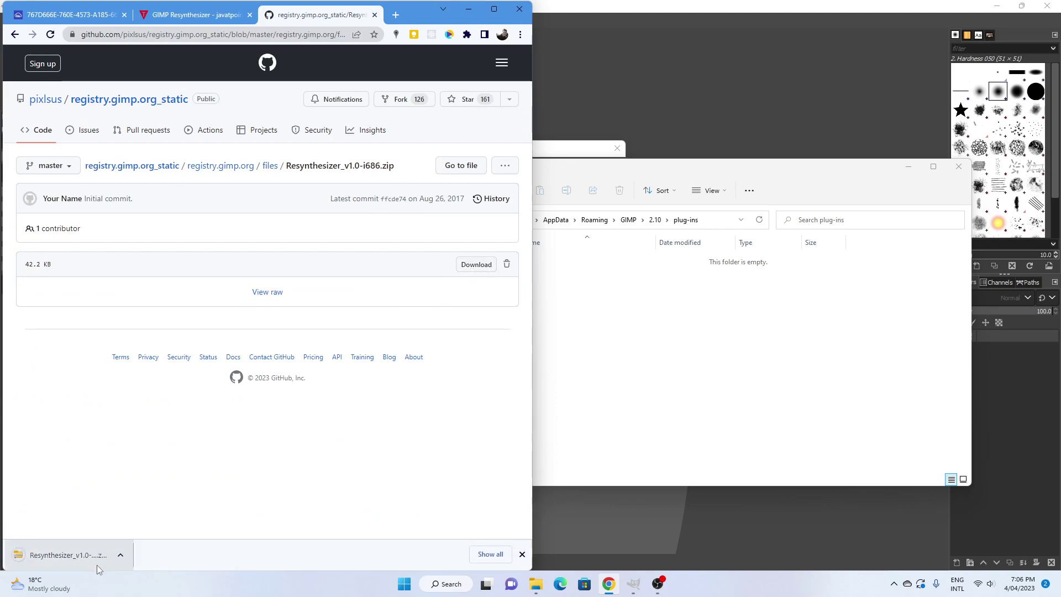
- Copy all 12 files from the zip's Resynthesizer_v1.0-i686 folder into the GIMP plug-ins folder
{"action": "left_click", "coordinate": [60, 557]}
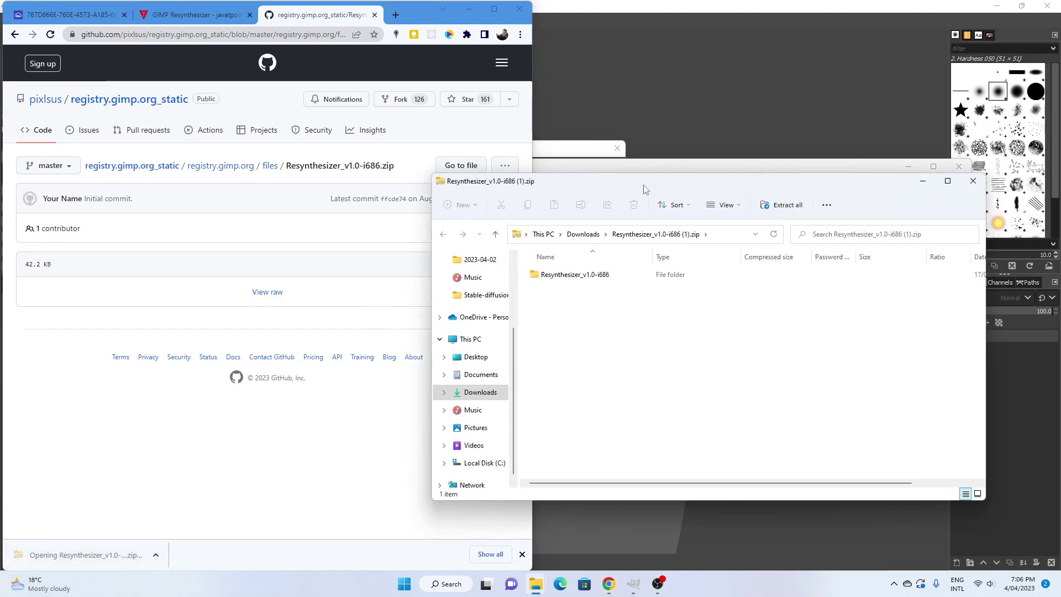
{"action": "left_click_drag", "start_coordinate": [644, 189], "coordinate": [237, 266]}
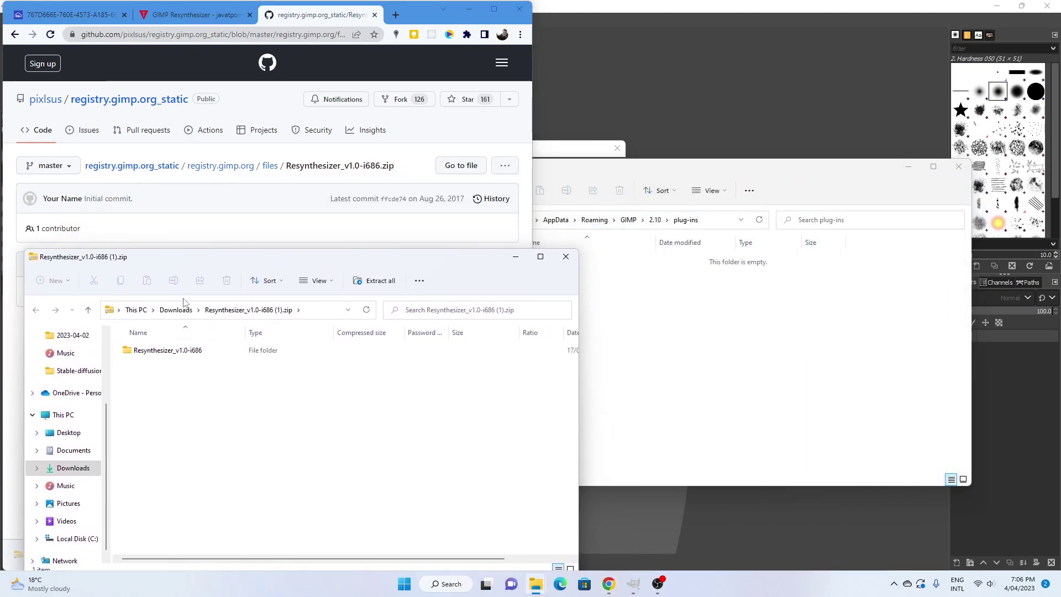
{"action": "left_click", "coordinate": [144, 356]}
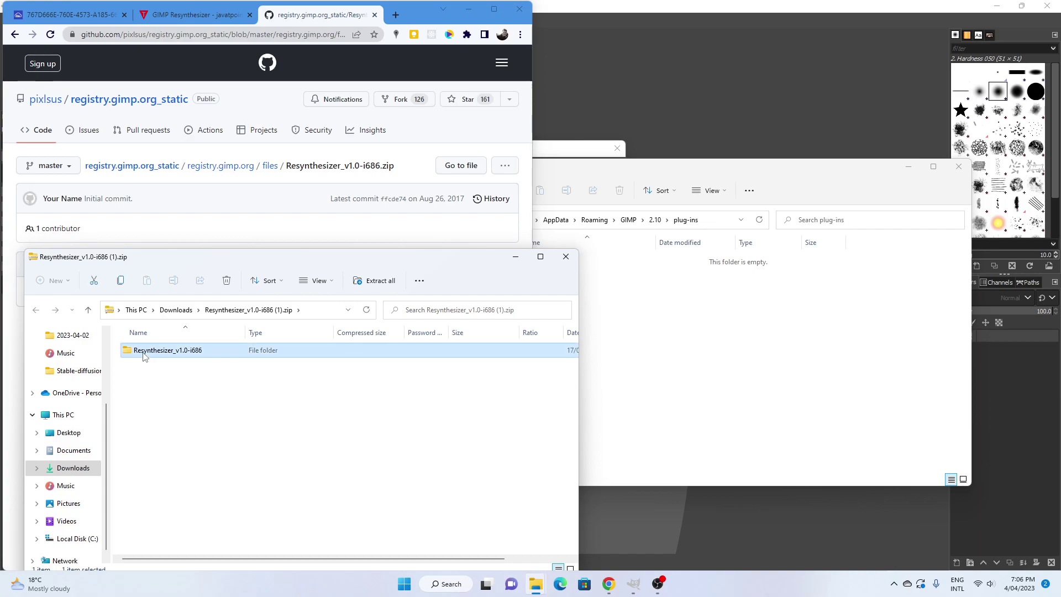
{"action": "double_click", "coordinate": [144, 356]}
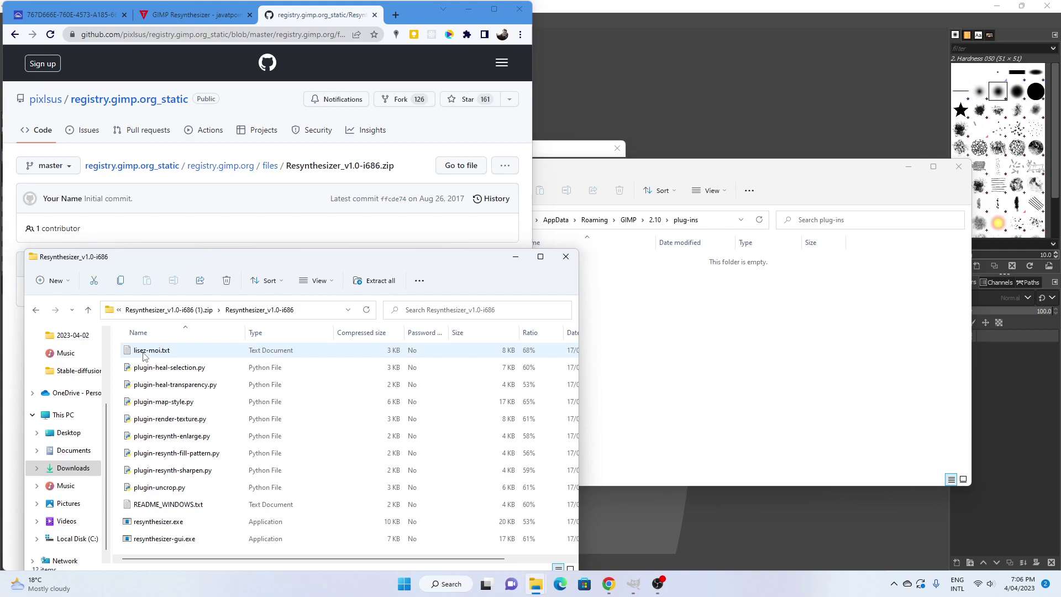
{"action": "left_click", "coordinate": [144, 354]}
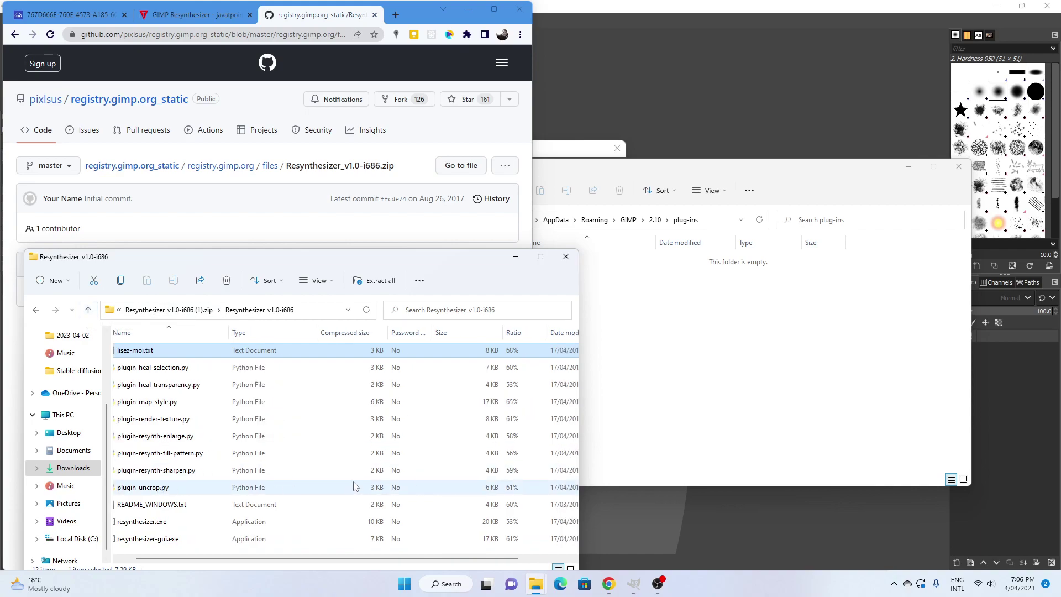
{"action": "left_click", "coordinate": [162, 547], "text": "shift"}
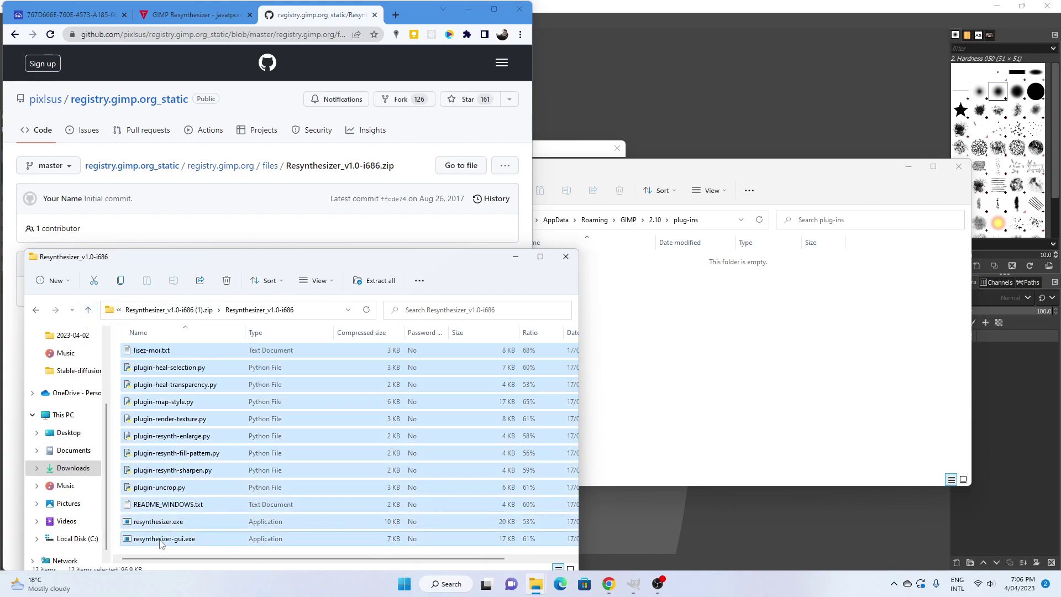
{"action": "left_click_drag", "start_coordinate": [160, 545], "coordinate": [701, 381]}
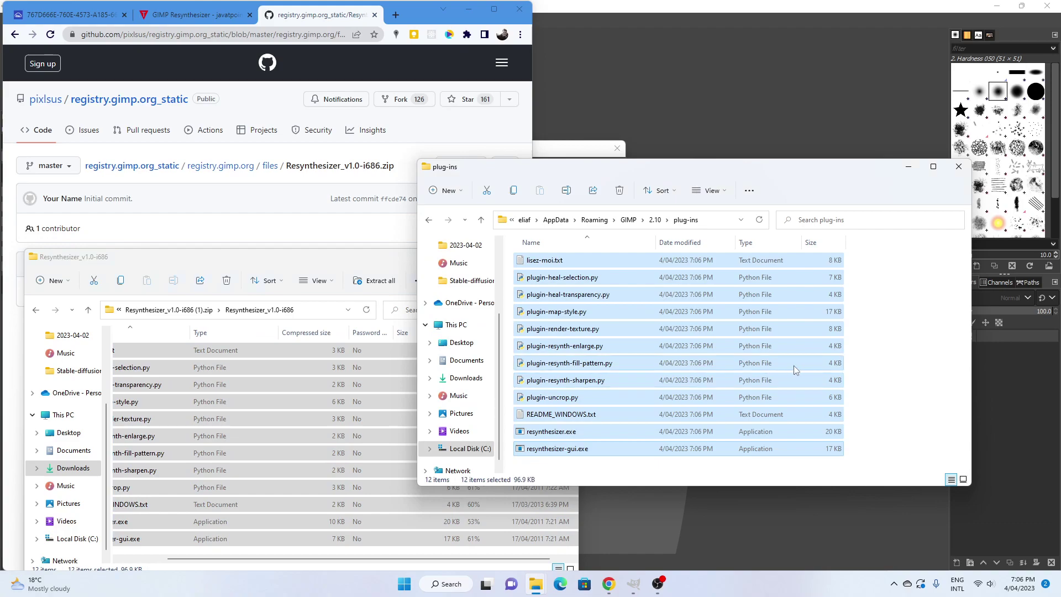
{"action": "left_click", "coordinate": [888, 344]}
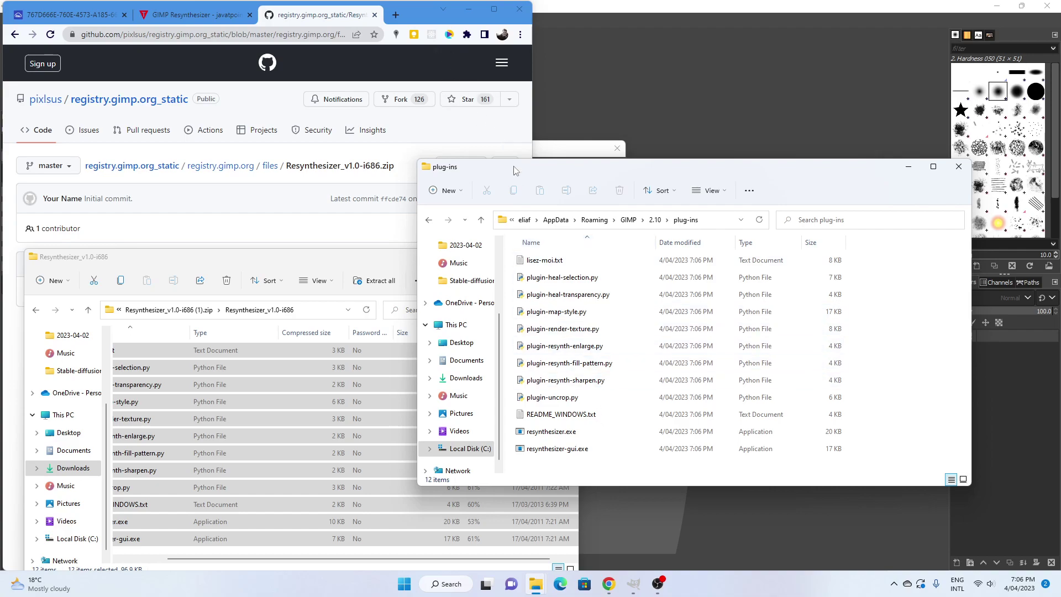
- Open lisez-moi.txt in Notepad and read through its installation notes
{"action": "double_click", "coordinate": [550, 260]}
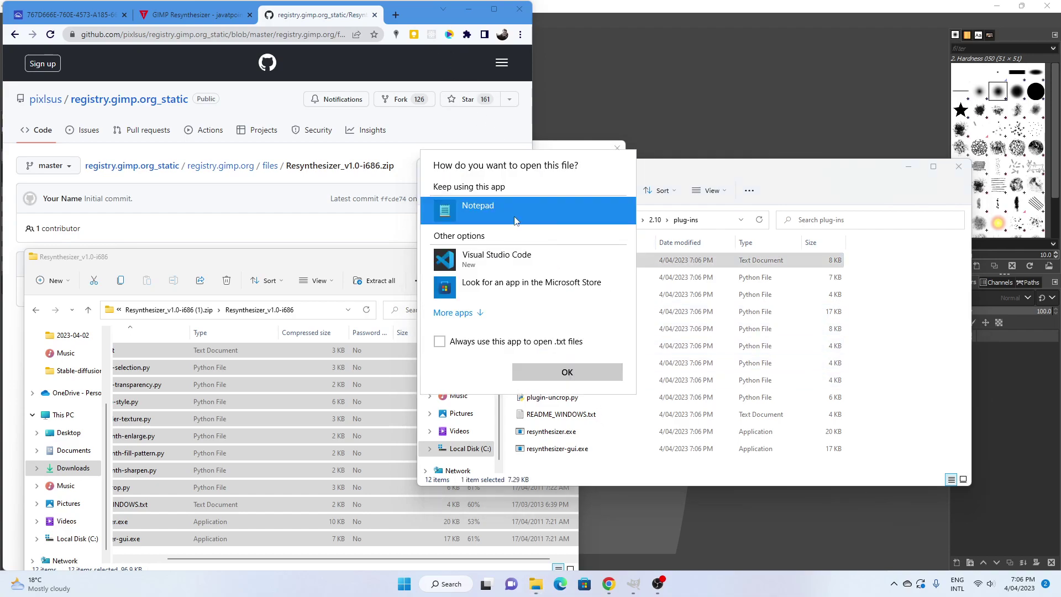
{"action": "double_click", "coordinate": [513, 221]}
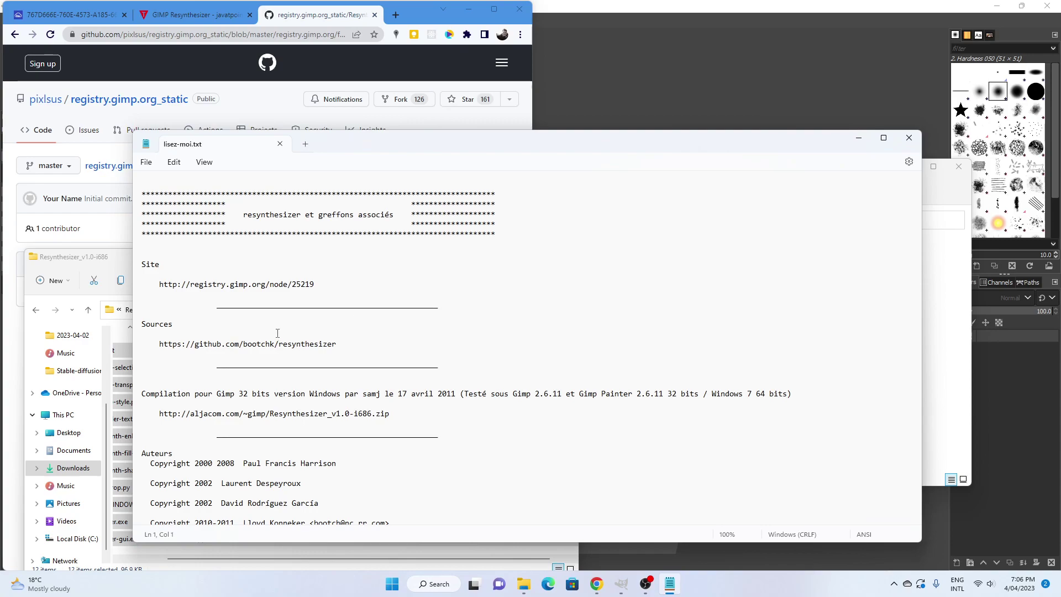
{"action": "scroll", "coordinate": [288, 272], "scroll_direction": "down", "scroll_amount": 8}
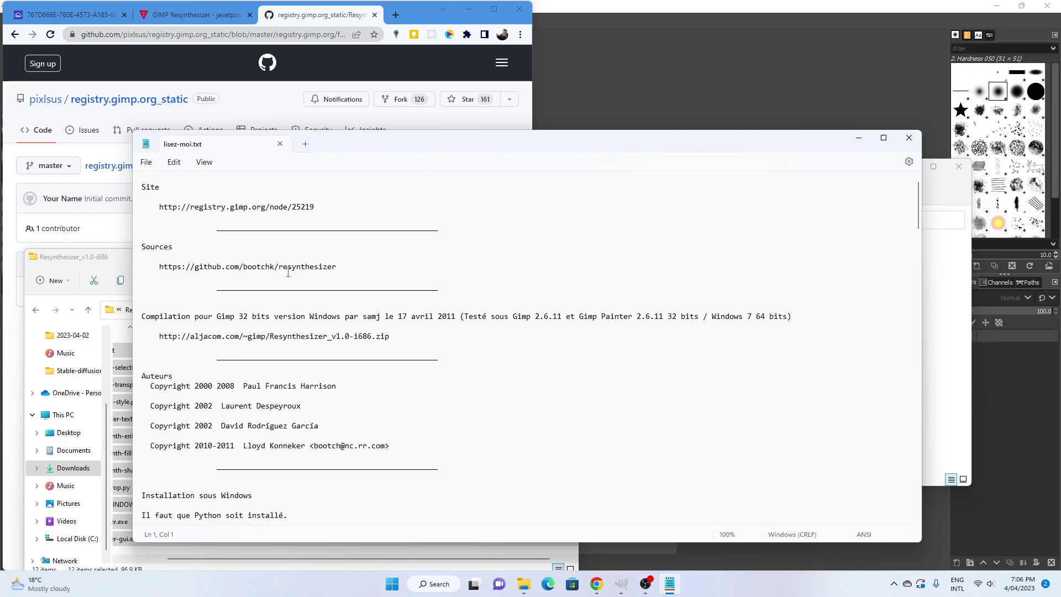
{"action": "scroll", "coordinate": [287, 273], "scroll_direction": "down", "scroll_amount": 20}
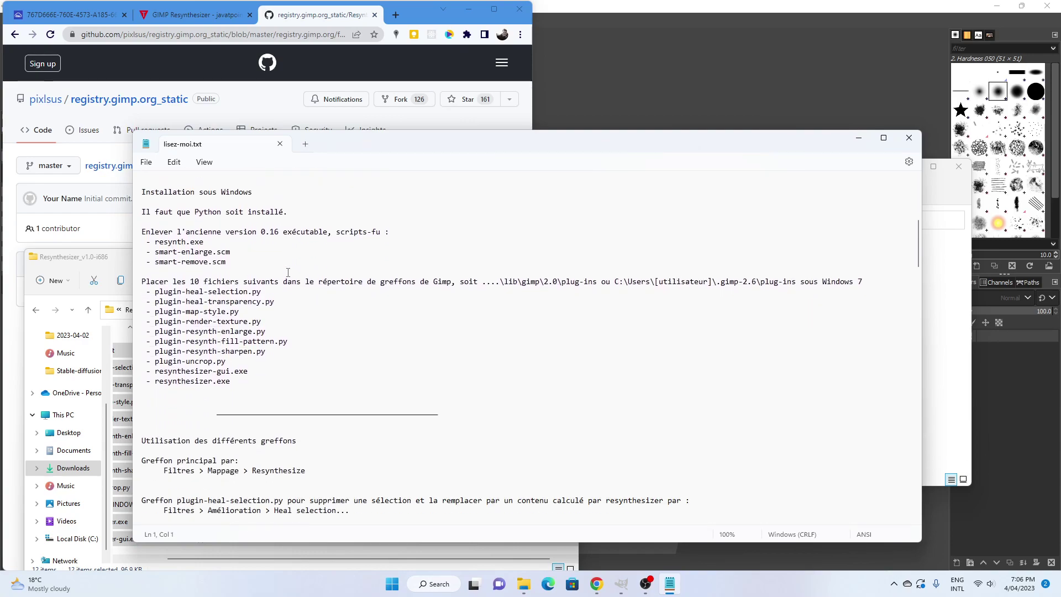
{"action": "scroll", "coordinate": [288, 273], "scroll_direction": "down", "scroll_amount": 20}
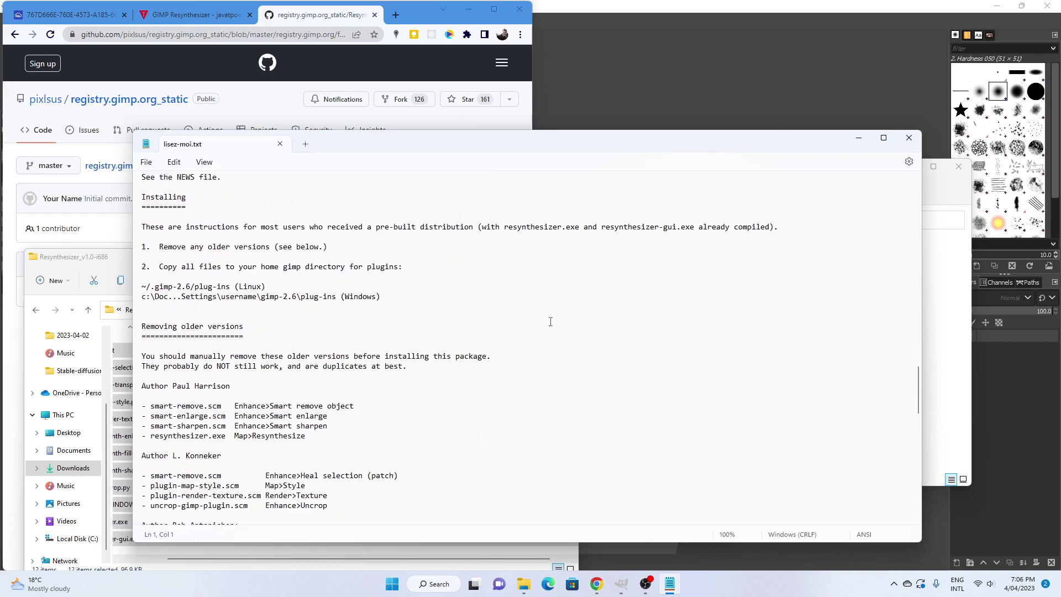
{"action": "scroll", "coordinate": [403, 326], "scroll_direction": "up", "scroll_amount": 11}
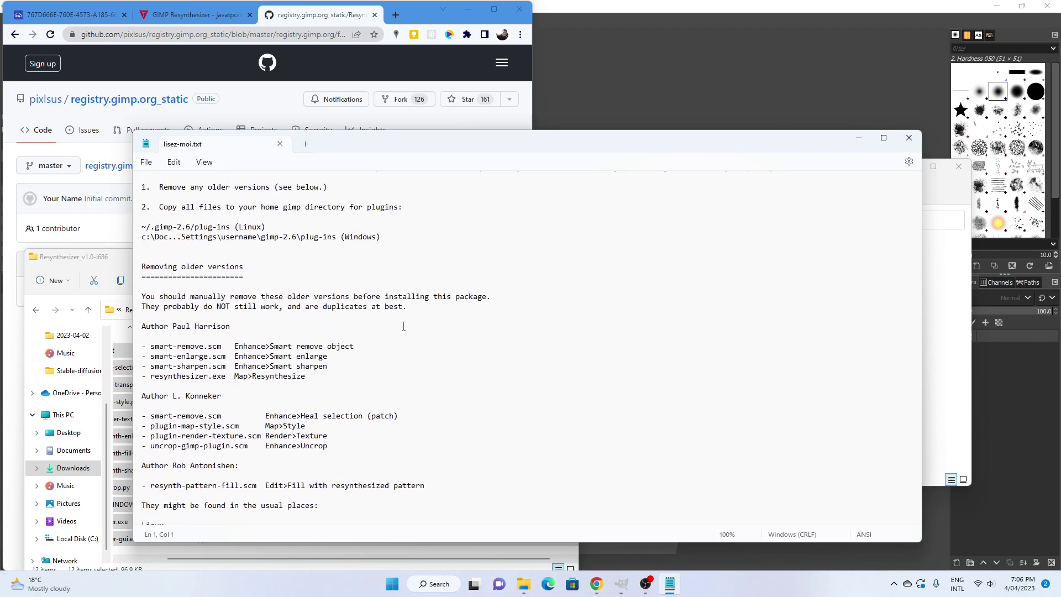
{"action": "scroll", "coordinate": [403, 326], "scroll_direction": "up", "scroll_amount": 4}
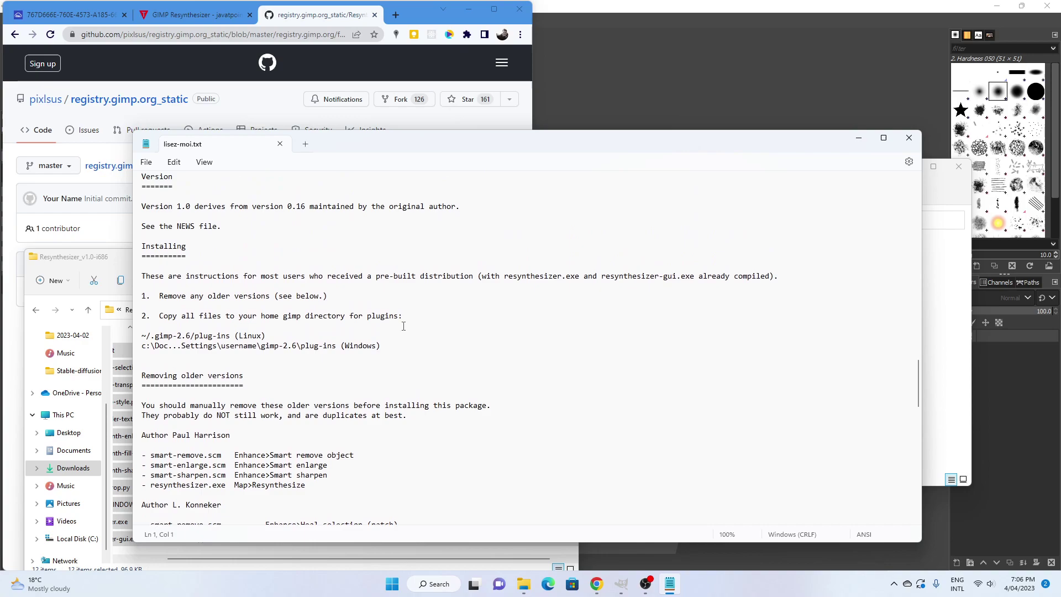
- Highlight the copy-all-files instruction and the Windows plug-ins path, then close Notepad
{"action": "left_click_drag", "start_coordinate": [185, 328], "coordinate": [382, 322]}
{"action": "left_click", "coordinate": [375, 356]}
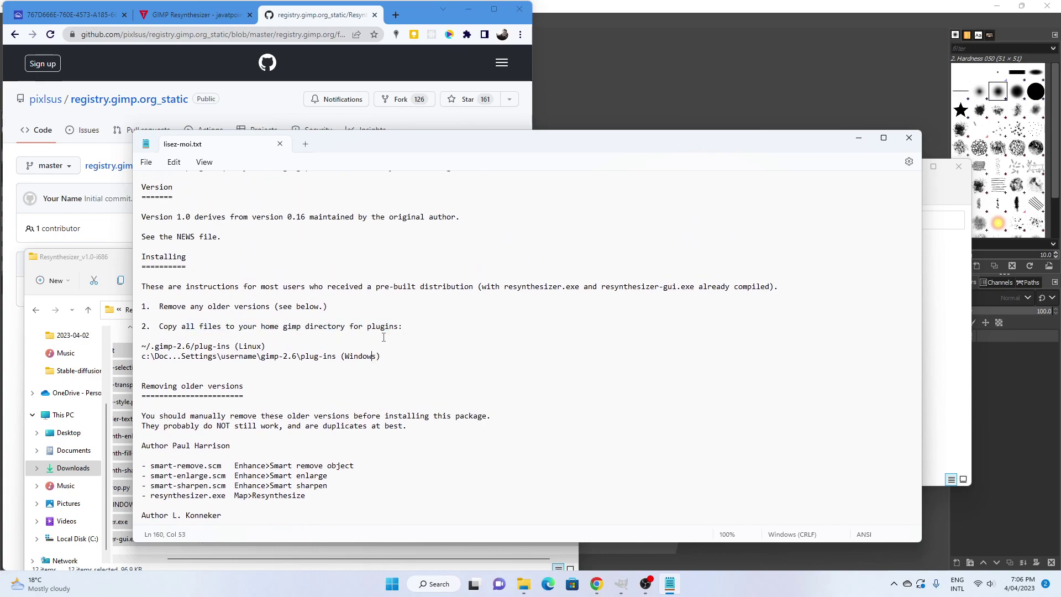
{"action": "left_click", "coordinate": [135, 359]}
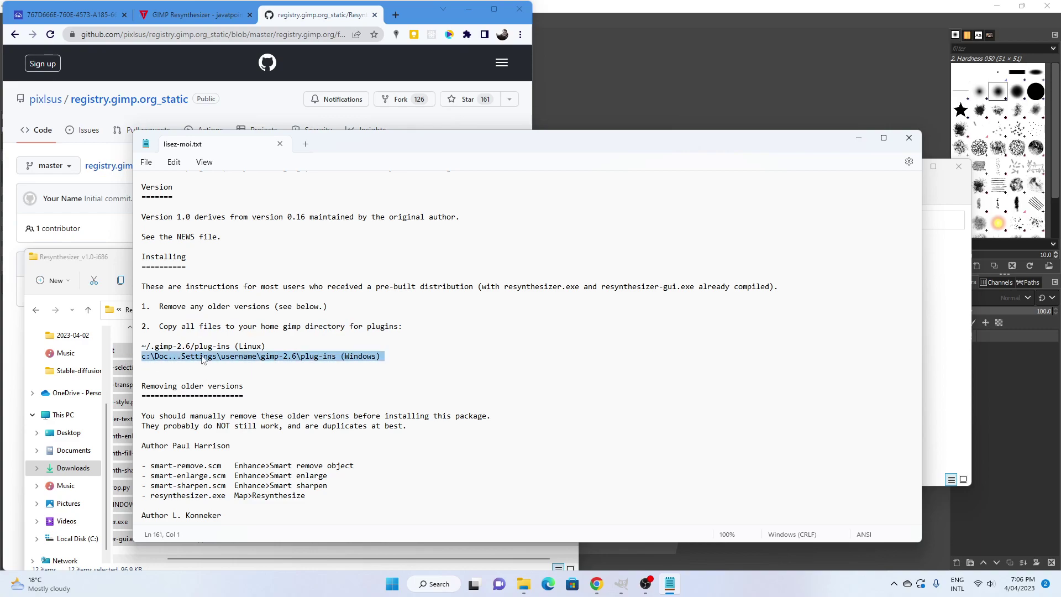
{"action": "left_click", "coordinate": [426, 397]}
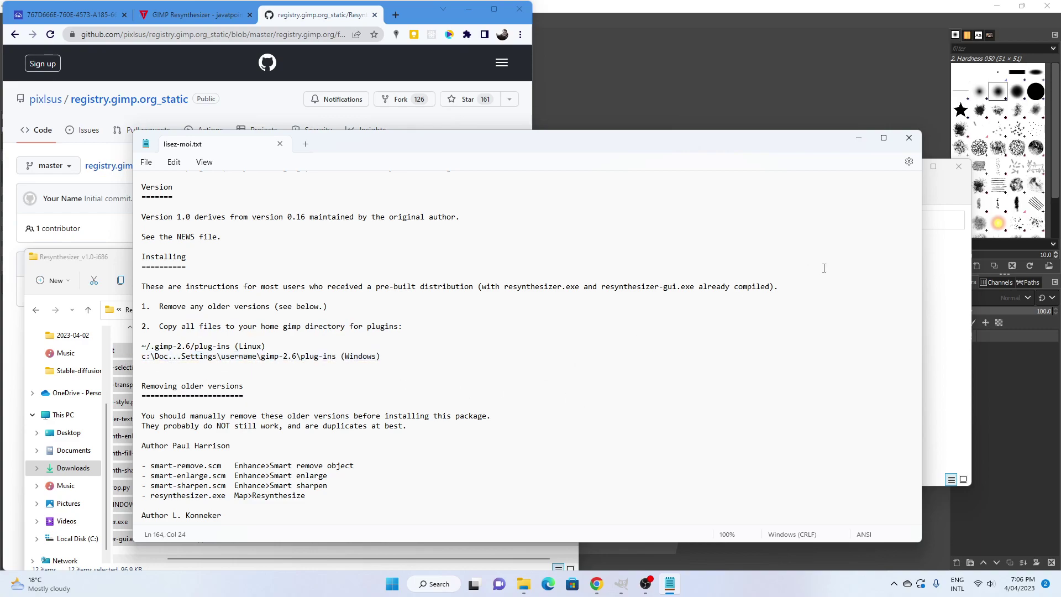
{"action": "scroll", "coordinate": [869, 257], "scroll_direction": "down", "scroll_amount": 5}
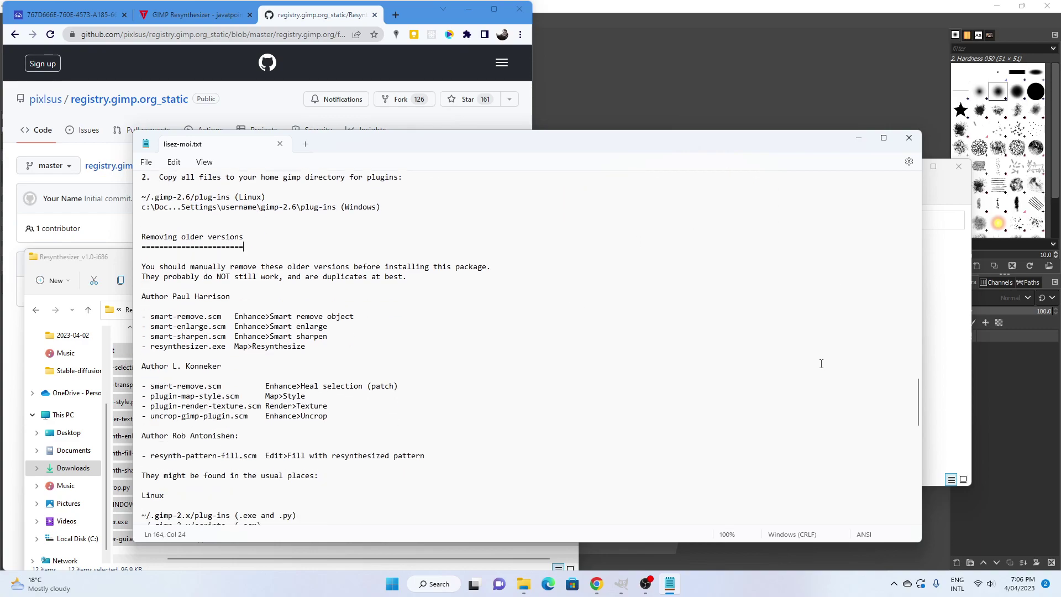
{"action": "scroll", "coordinate": [821, 363], "scroll_direction": "up", "scroll_amount": 3}
{"action": "scroll", "coordinate": [822, 363], "scroll_direction": "up", "scroll_amount": 1}
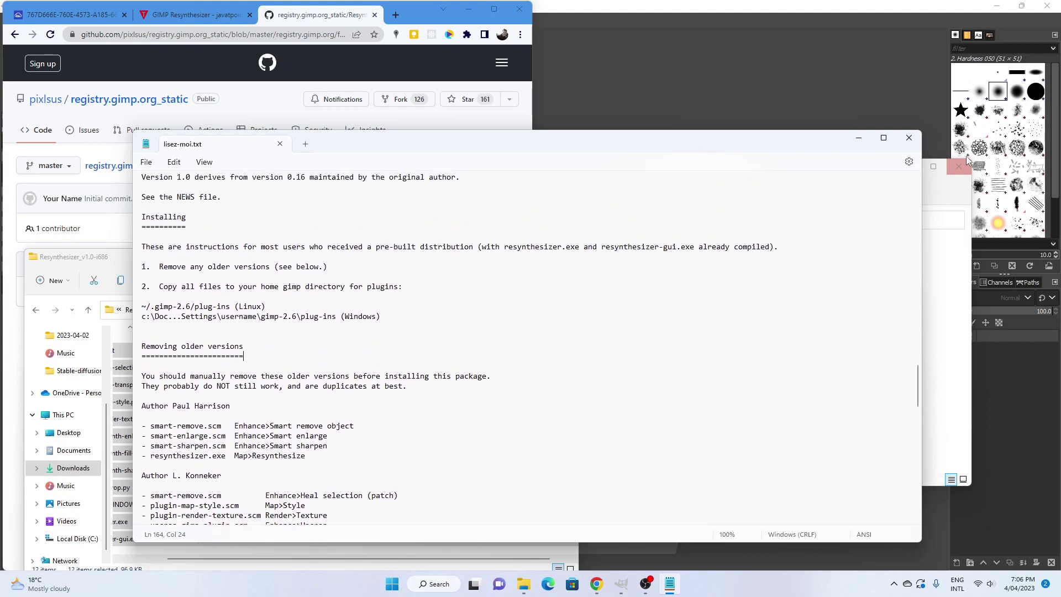
{"action": "left_click", "coordinate": [916, 145]}
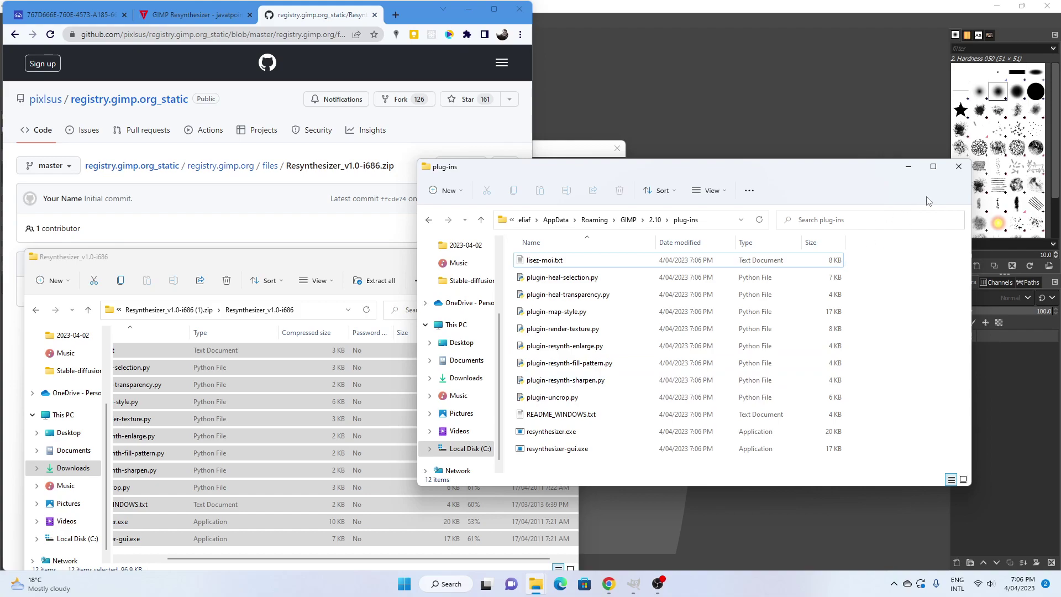
{"action": "double_click", "coordinate": [608, 416]}
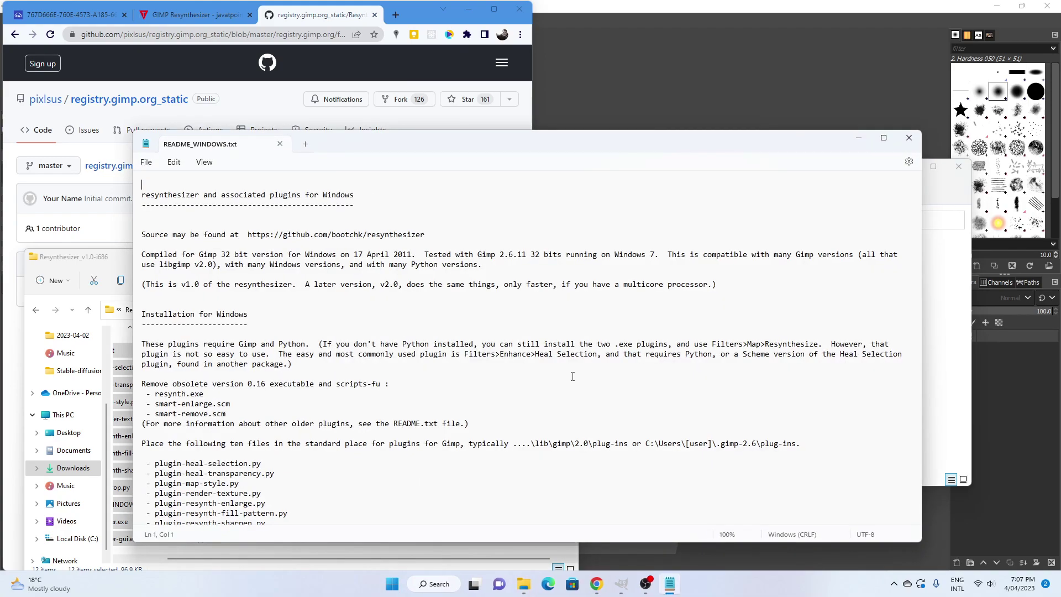
{"action": "scroll", "coordinate": [573, 377], "scroll_direction": "down", "scroll_amount": 15}
{"action": "scroll", "coordinate": [573, 376], "scroll_direction": "up", "scroll_amount": 12}
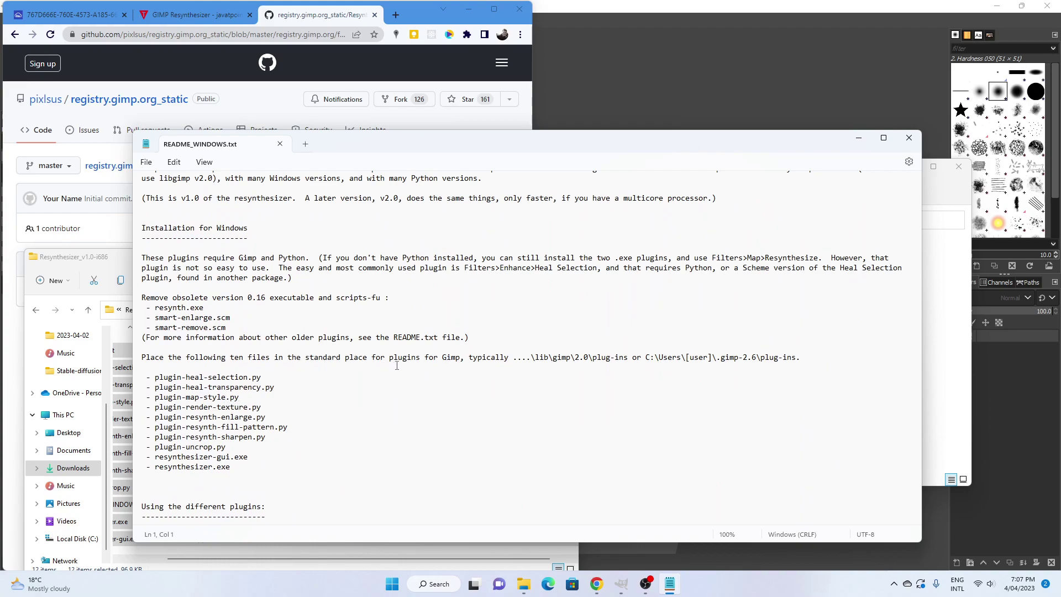
{"action": "left_click_drag", "start_coordinate": [550, 357], "coordinate": [629, 357]}
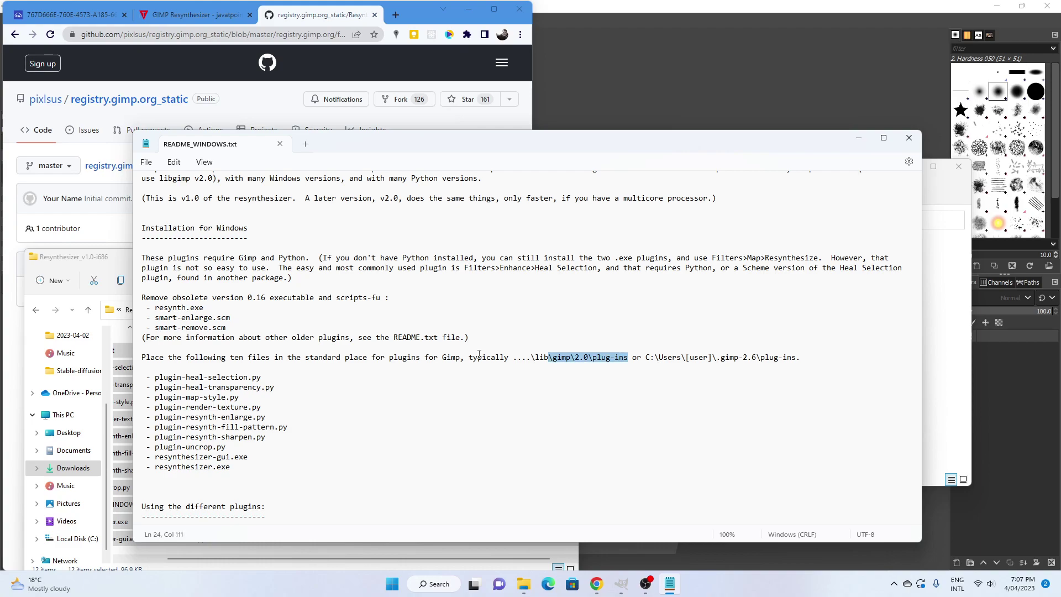
{"action": "mouse_move", "coordinate": [144, 476]}
{"action": "left_mouse_down"}
{"action": "mouse_move", "coordinate": [175, 437]}
{"action": "mouse_move", "coordinate": [110, 380]}
{"action": "left_mouse_up"}
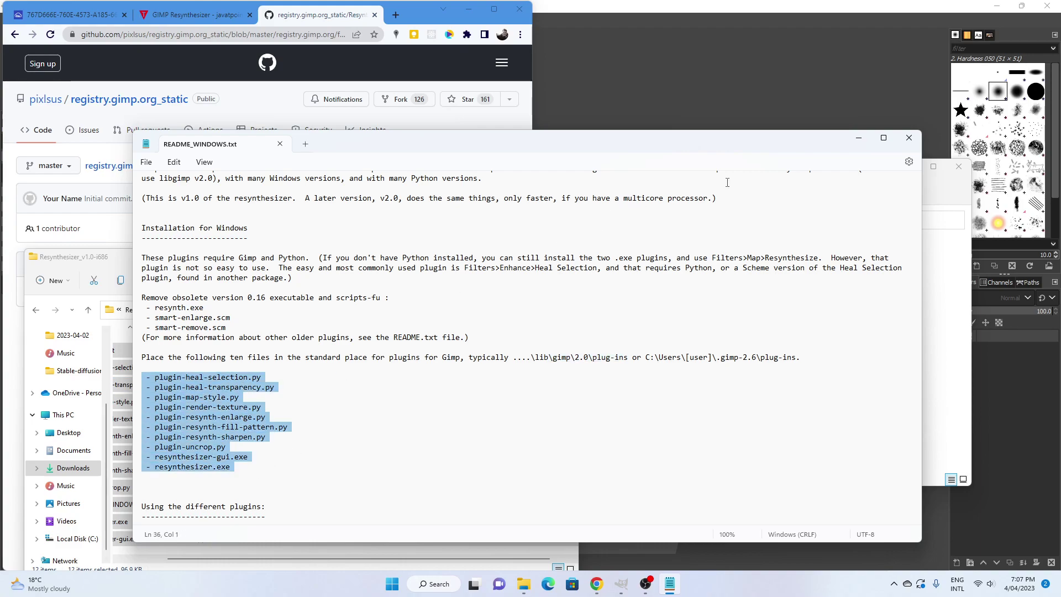
{"action": "left_click", "coordinate": [908, 138]}
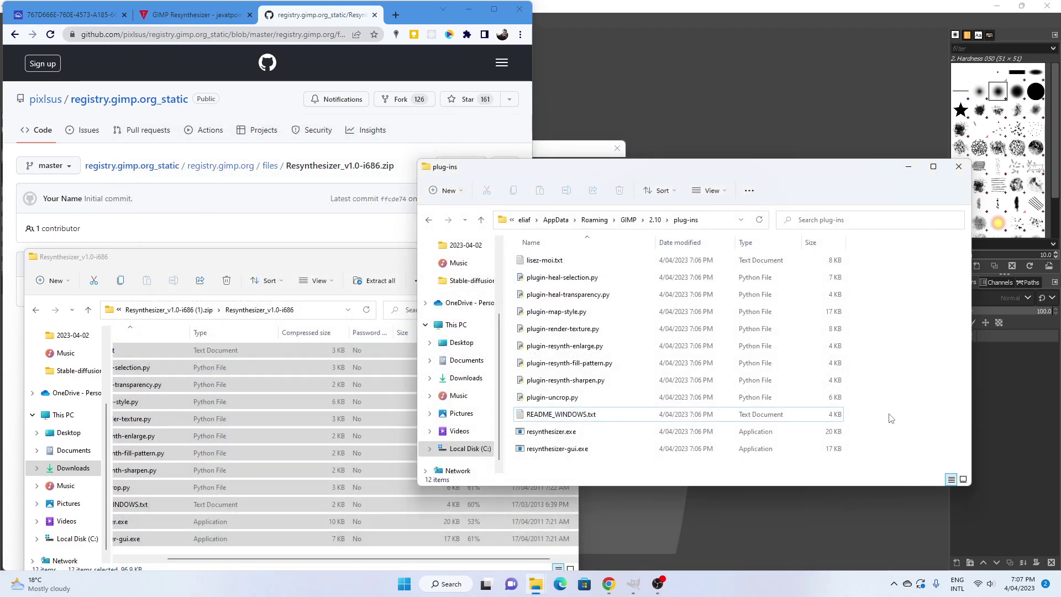
{"action": "left_click_drag", "start_coordinate": [892, 441], "coordinate": [574, 250]}
{"action": "left_click", "coordinate": [695, 220]}
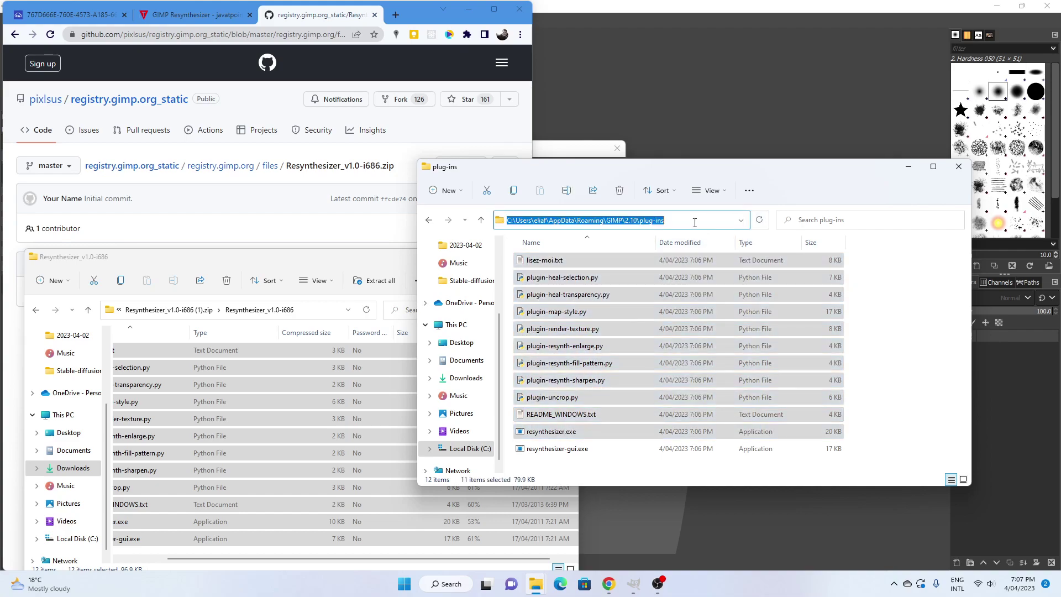
{"action": "left_click_drag", "start_coordinate": [667, 220], "coordinate": [640, 220]}
{"action": "left_click", "coordinate": [868, 395]}
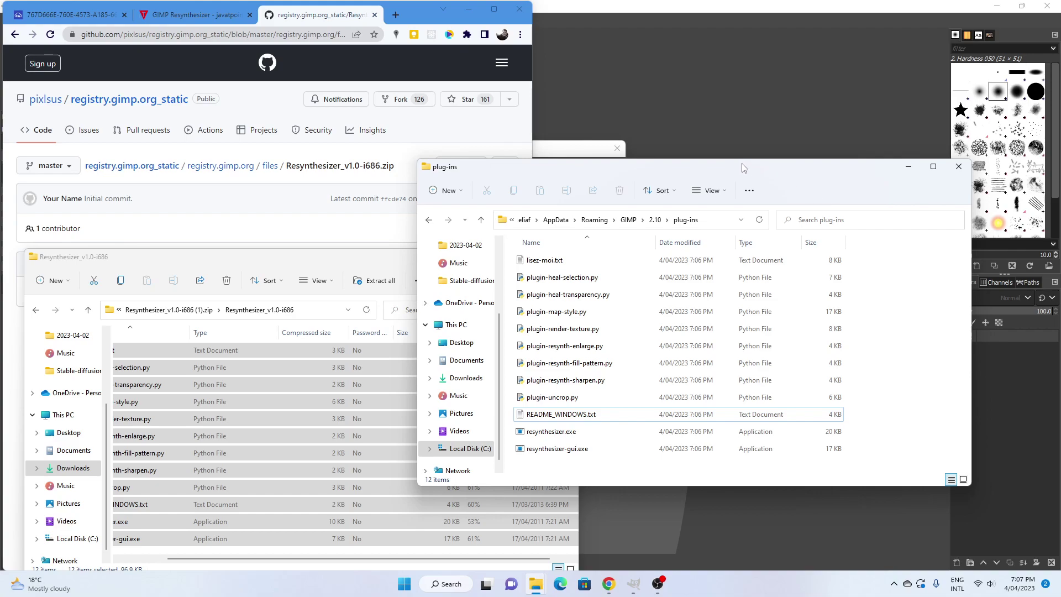
- Confirm the Preferences dialog with OK and quit GIMP
{"action": "left_click", "coordinate": [775, 99]}
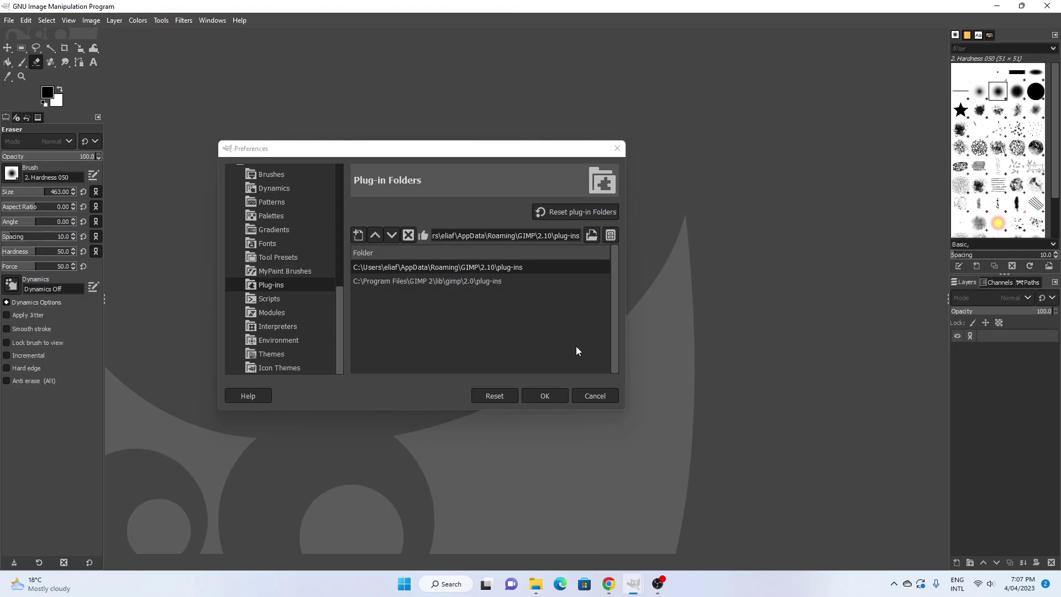
{"action": "left_click", "coordinate": [544, 395]}
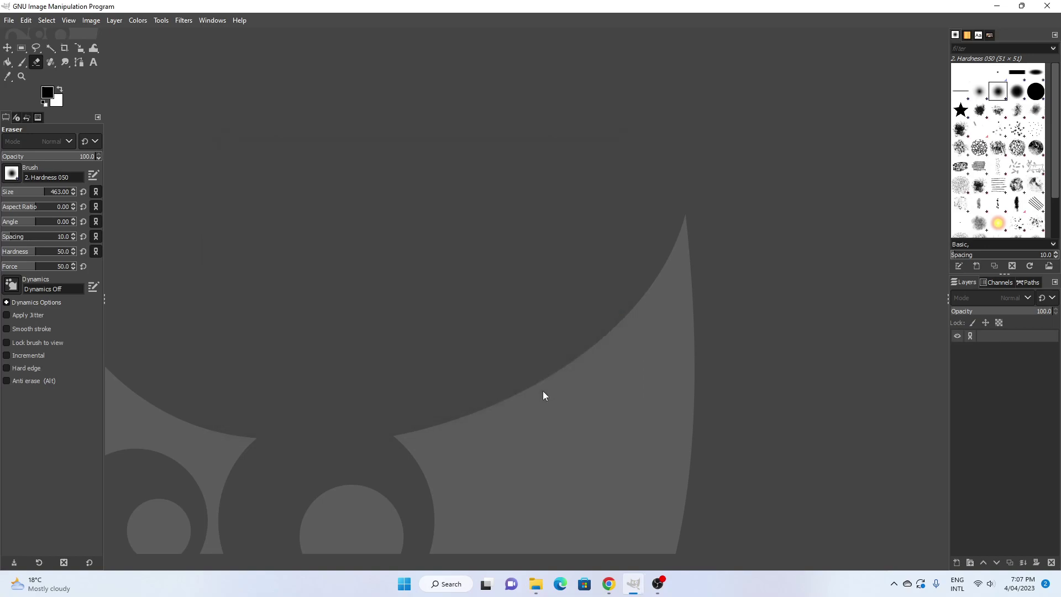
{"action": "left_click", "coordinate": [1047, 7]}
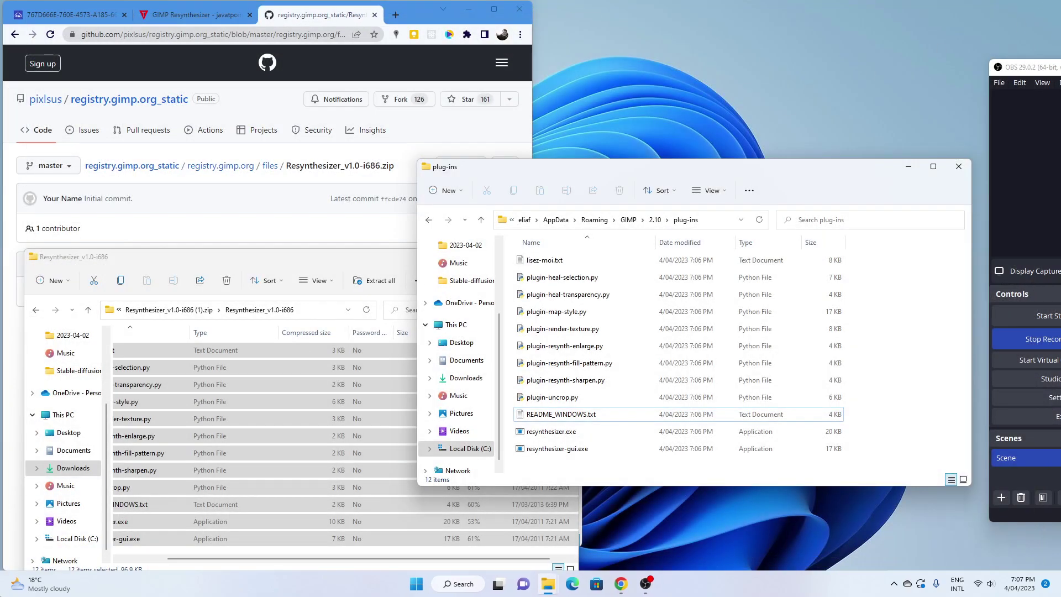
- Search 'gi' from the Start menu and relaunch GIMP 2.10.34
{"action": "left_click", "coordinate": [405, 586]}
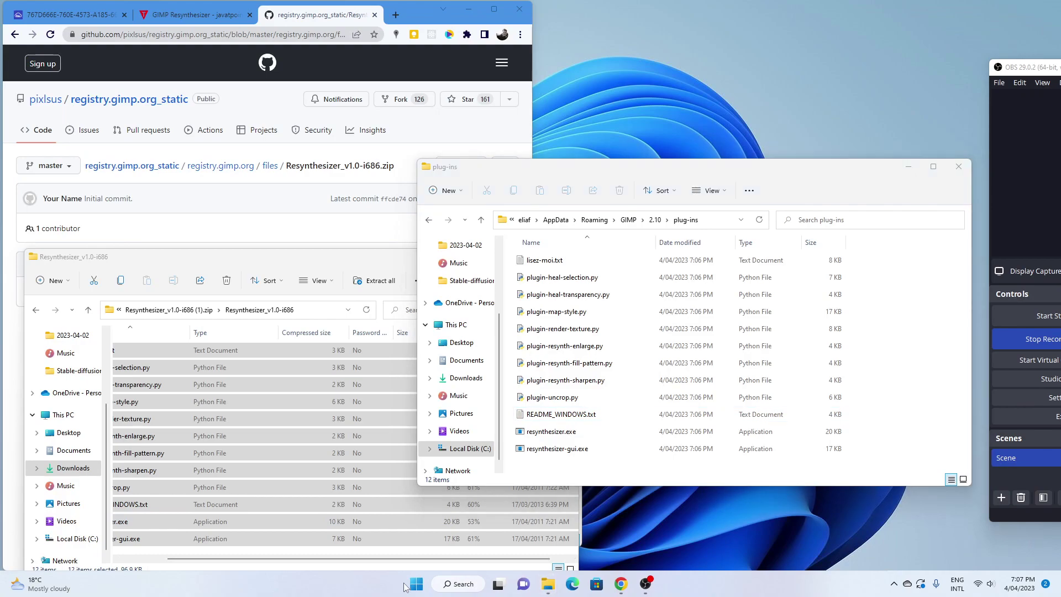
{"action": "left_click", "coordinate": [416, 583]}
{"action": "type", "text": "gi"}
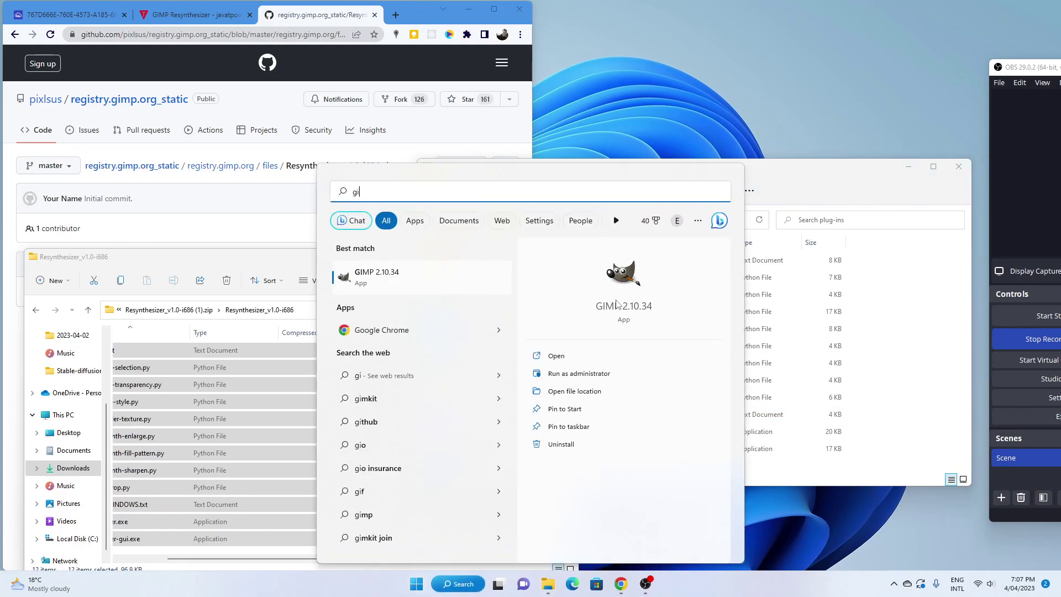
{"action": "left_click", "coordinate": [617, 305]}
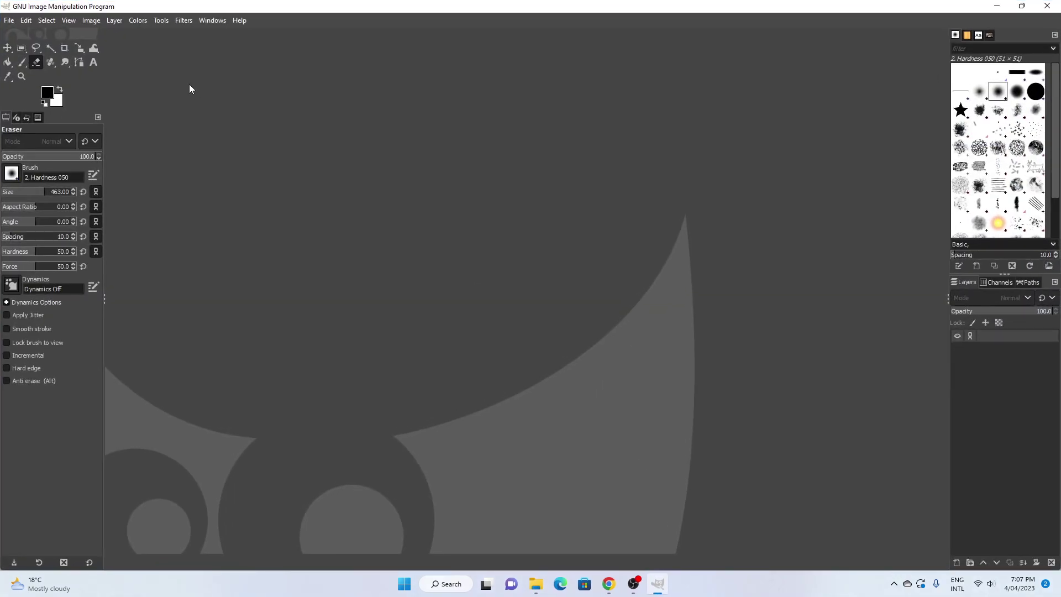
- Check the Filters > Enhance submenu and close it without applying anything
{"action": "left_click", "coordinate": [184, 21]}
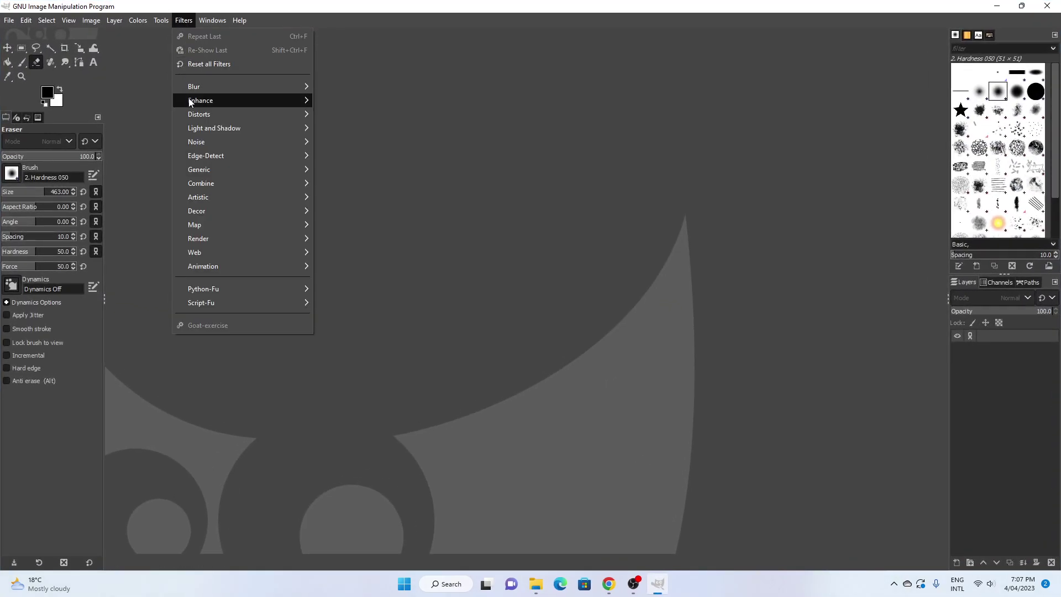
{"action": "mouse_move", "coordinate": [190, 101]}
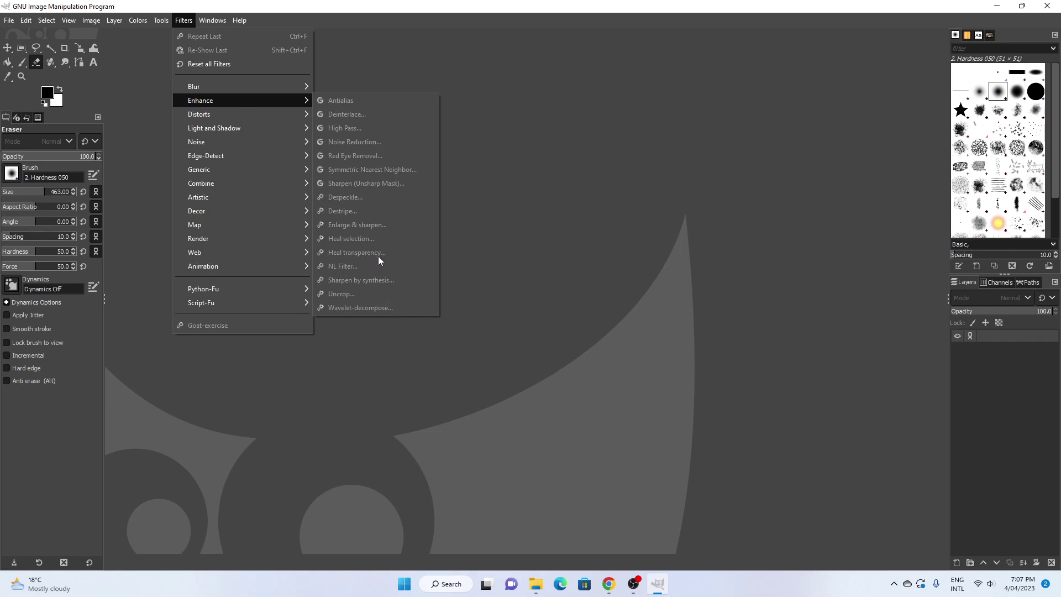
{"action": "left_click", "coordinate": [591, 255]}
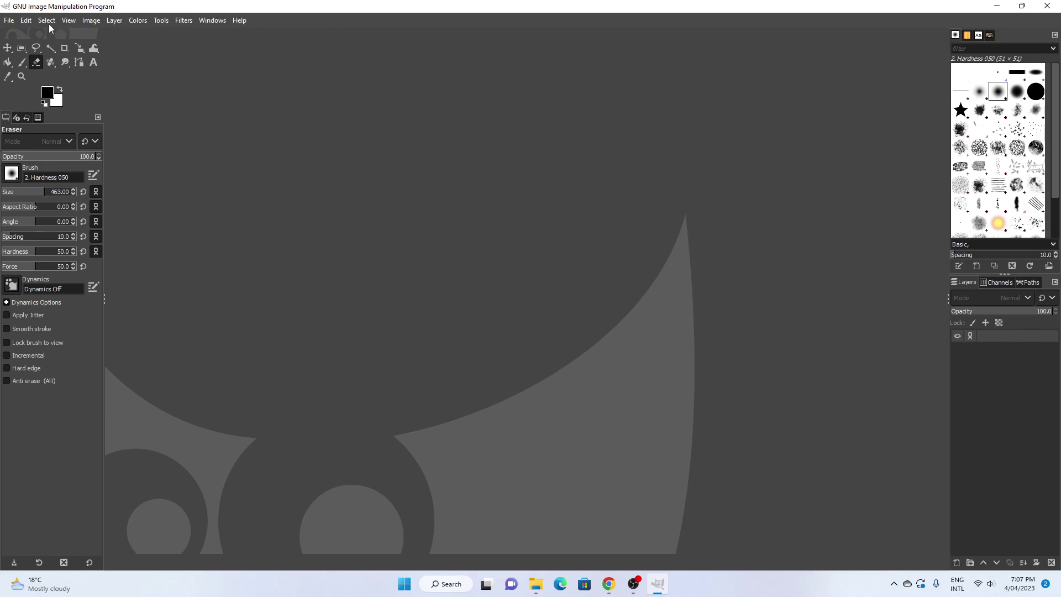
- Create a new 1920×1080 image via File > New with default settings
{"action": "left_click", "coordinate": [10, 21]}
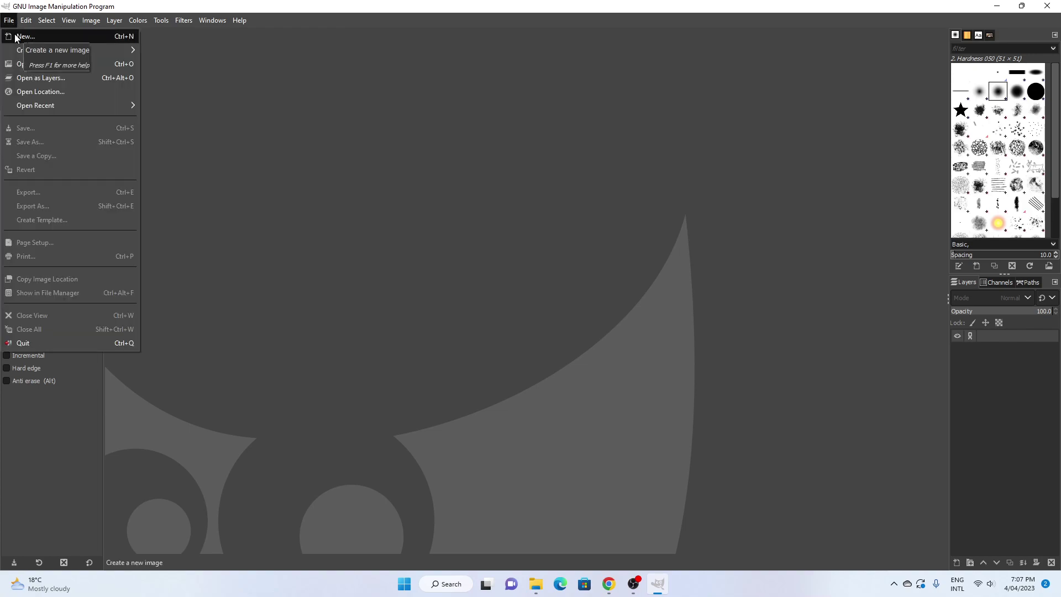
{"action": "left_click", "coordinate": [19, 37]}
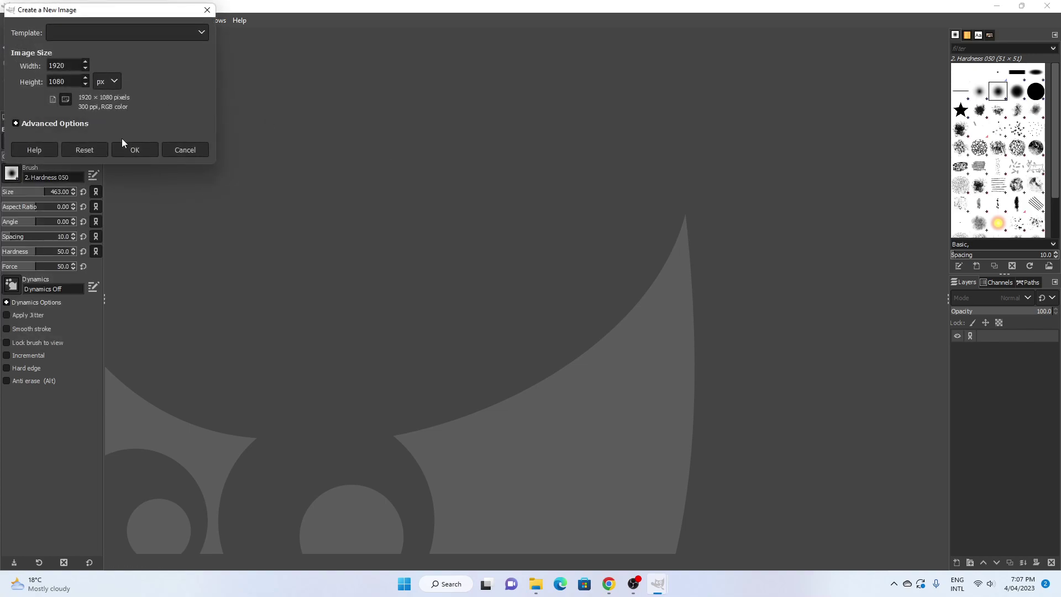
{"action": "left_click", "coordinate": [134, 150]}
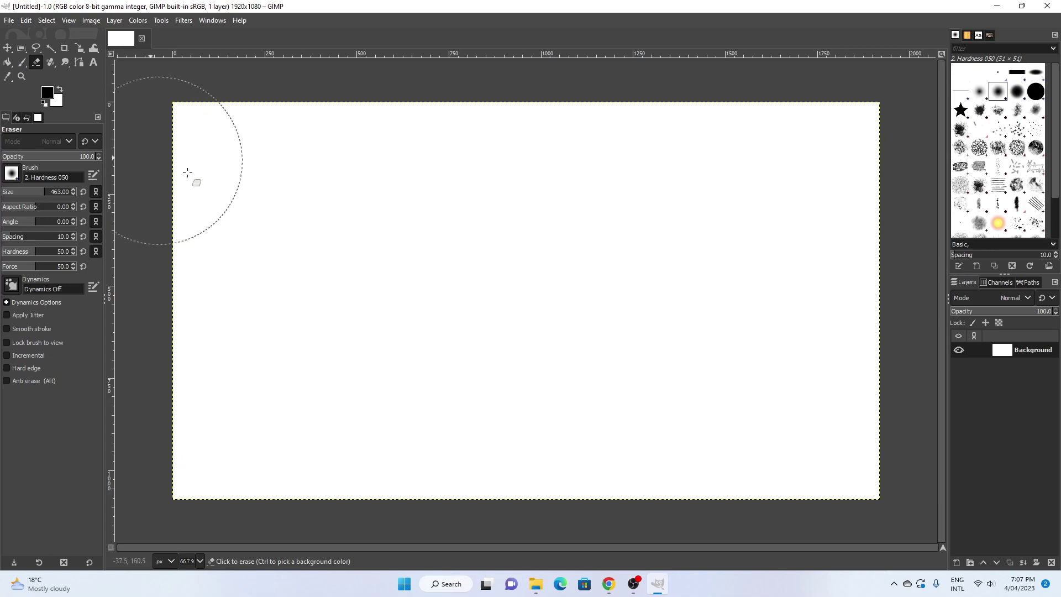
- Set brush size to 74 and paint a thick black Paintbrush line across the canvas
{"action": "left_click", "coordinate": [13, 192]}
{"action": "left_click_drag", "start_coordinate": [294, 272], "coordinate": [639, 273]}
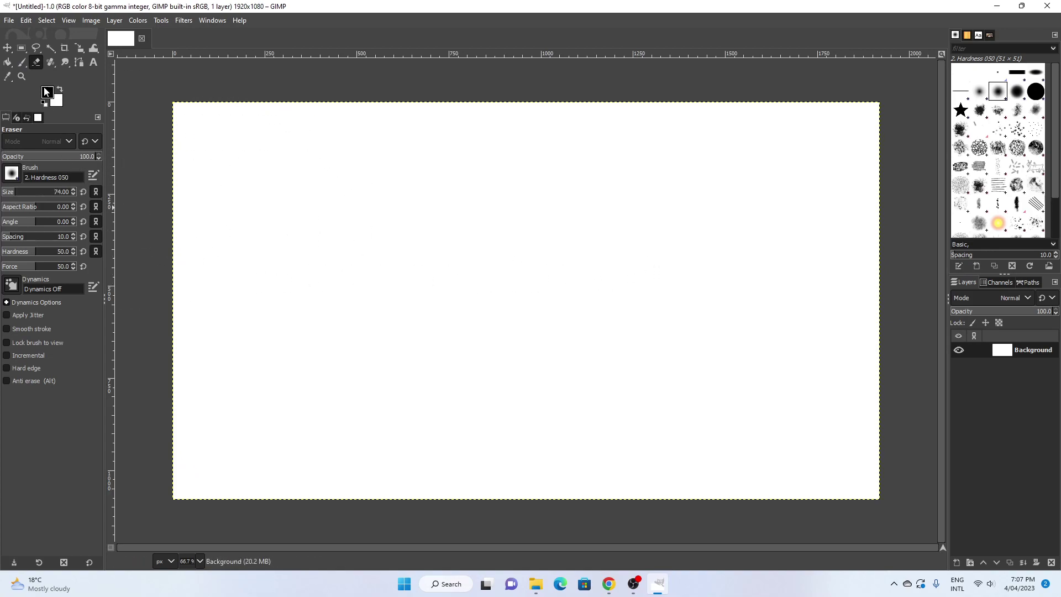
{"action": "left_click", "coordinate": [22, 62]}
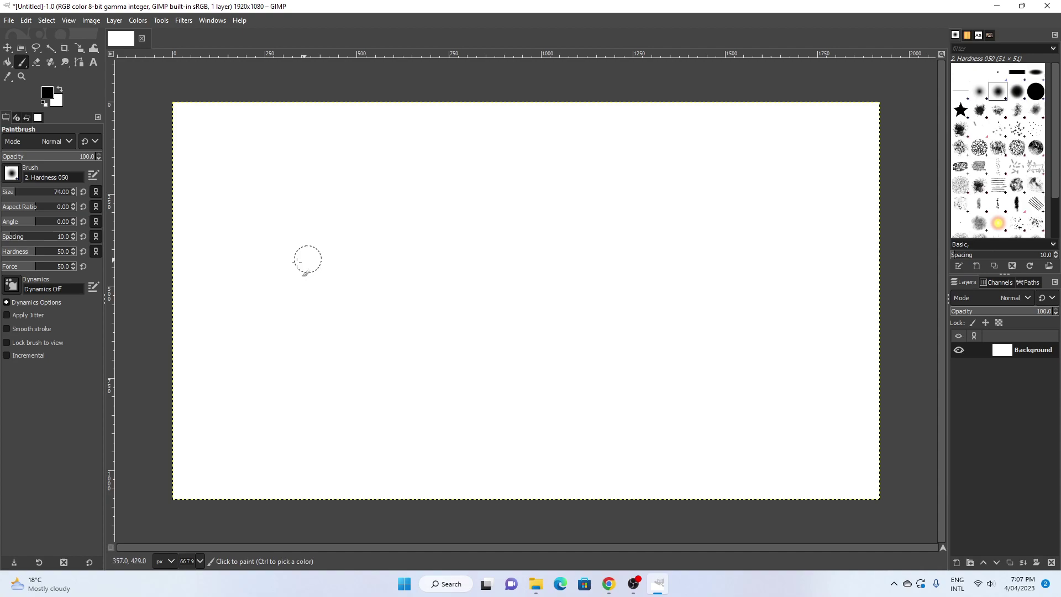
{"action": "left_click_drag", "start_coordinate": [305, 260], "coordinate": [703, 244]}
- Rectangle-select a small section of the line and delete it, leaving a gap
{"action": "left_click", "coordinate": [21, 48]}
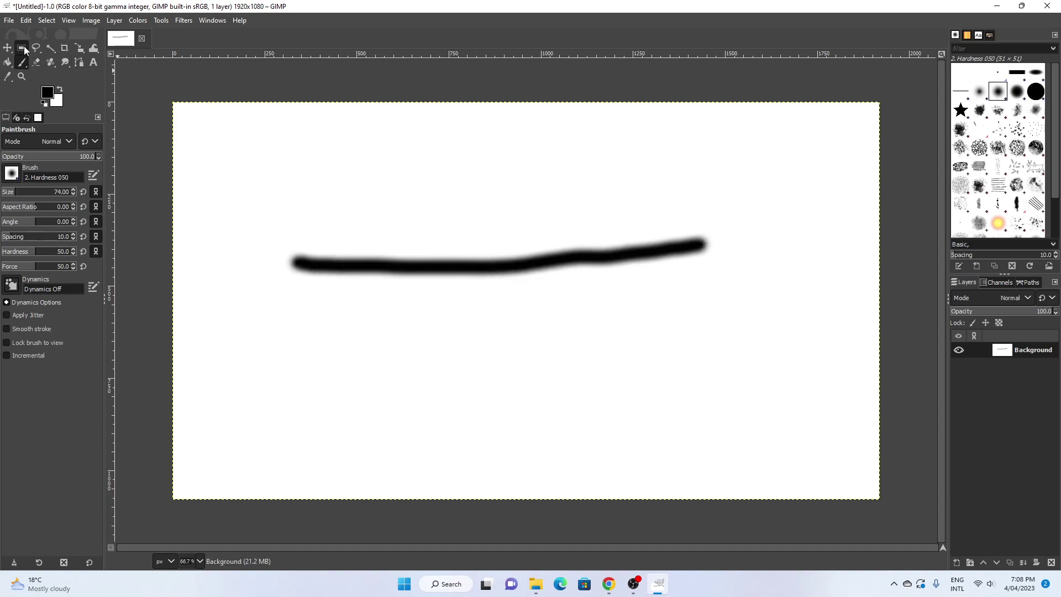
{"action": "left_click_drag", "start_coordinate": [404, 245], "coordinate": [440, 293]}
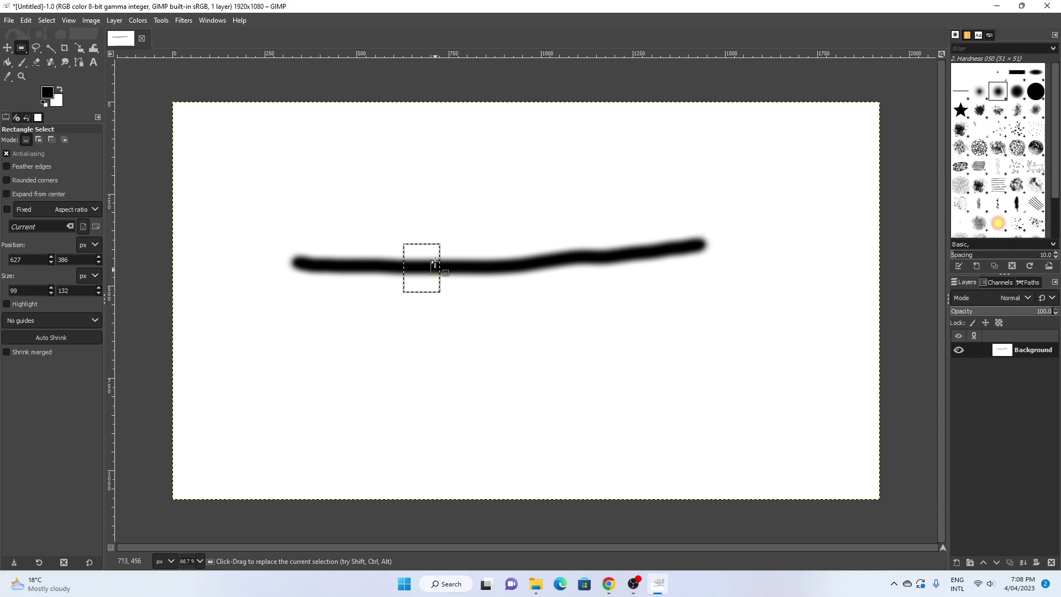
{"action": "key", "text": "Delete"}
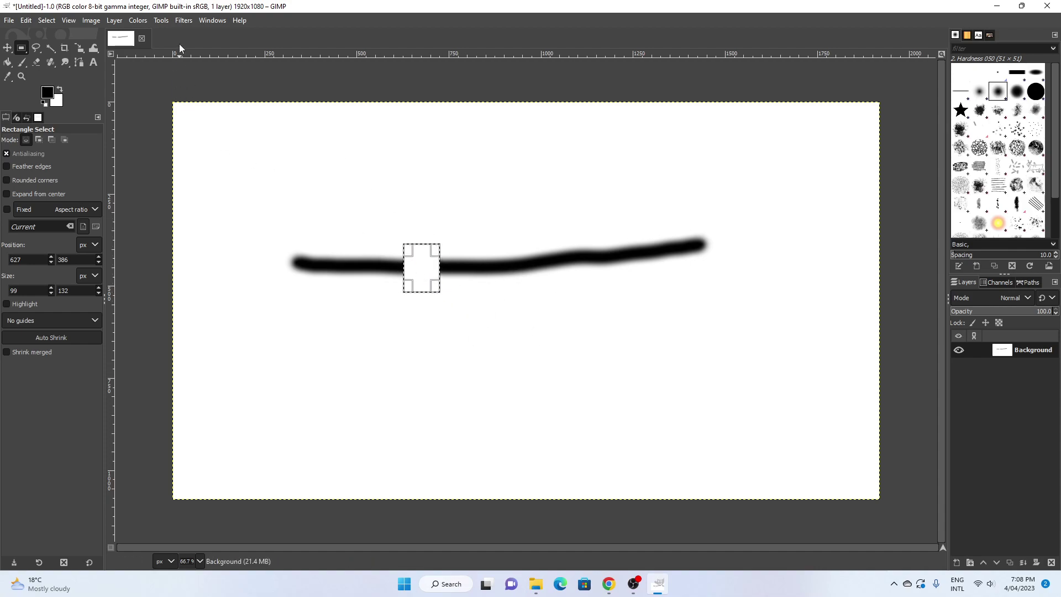
- Run Filters > Enhance > Heal selection to fill the erased gap in the black line, then deselect all
{"action": "left_click", "coordinate": [184, 24]}
{"action": "mouse_move", "coordinate": [207, 131]}
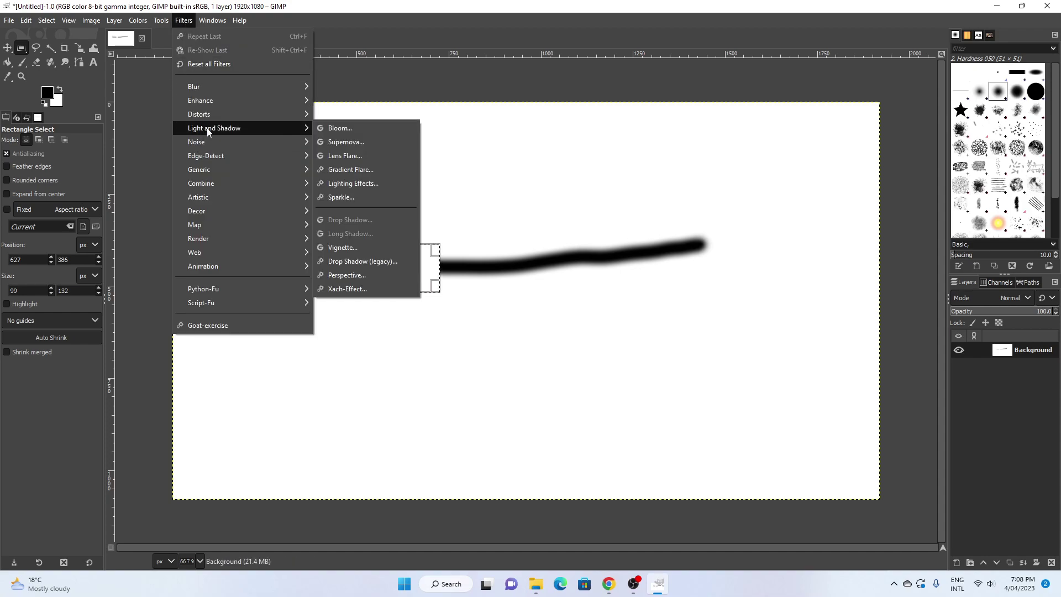
{"action": "mouse_move", "coordinate": [209, 102]}
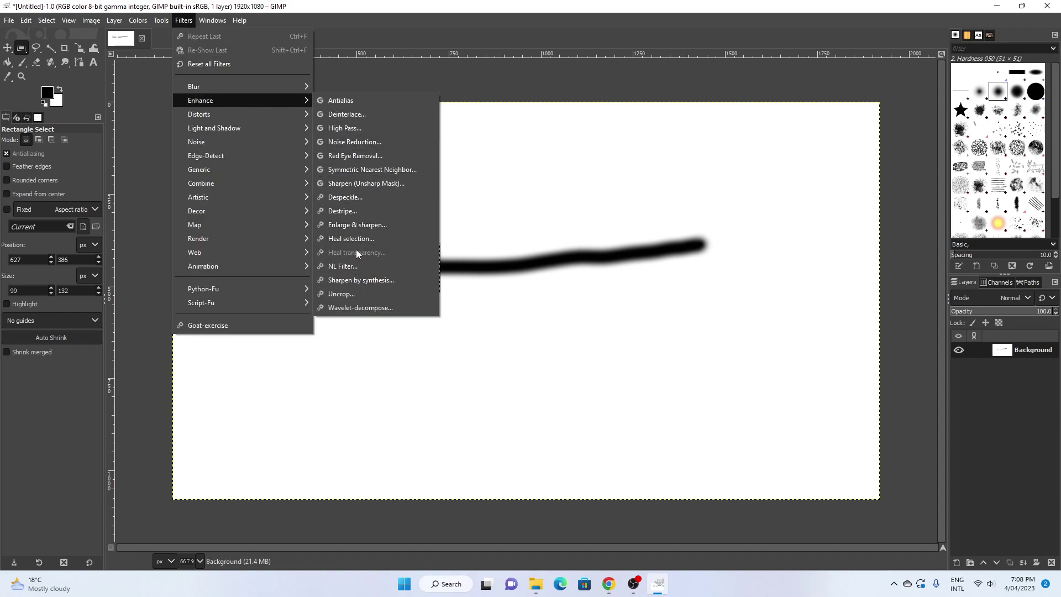
{"action": "left_click", "coordinate": [352, 239]}
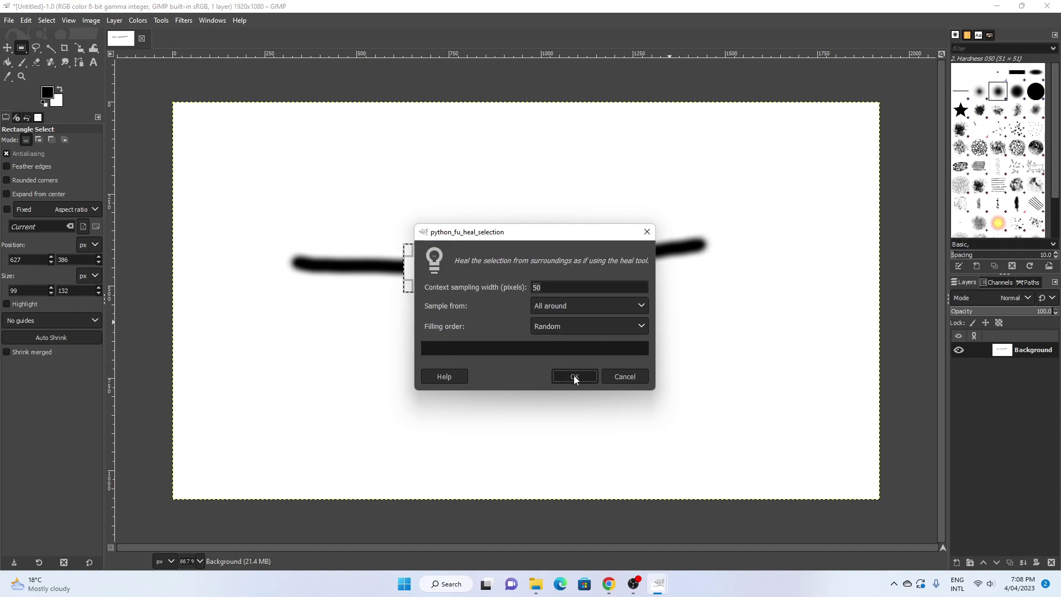
{"action": "left_click", "coordinate": [574, 377]}
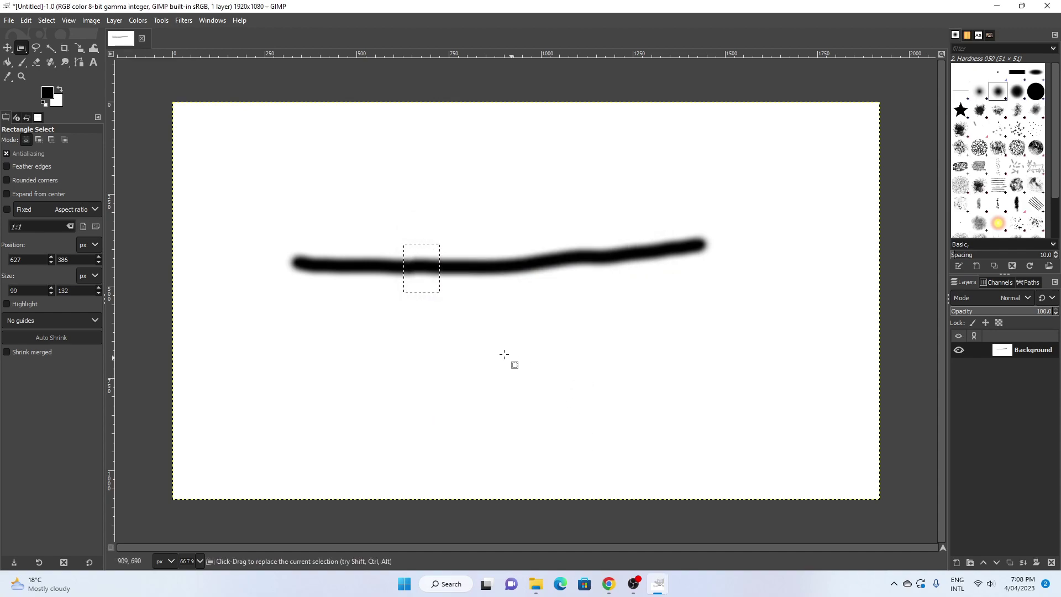
{"action": "left_click", "coordinate": [470, 306]}
{"action": "mouse_move", "coordinate": [639, 586]}
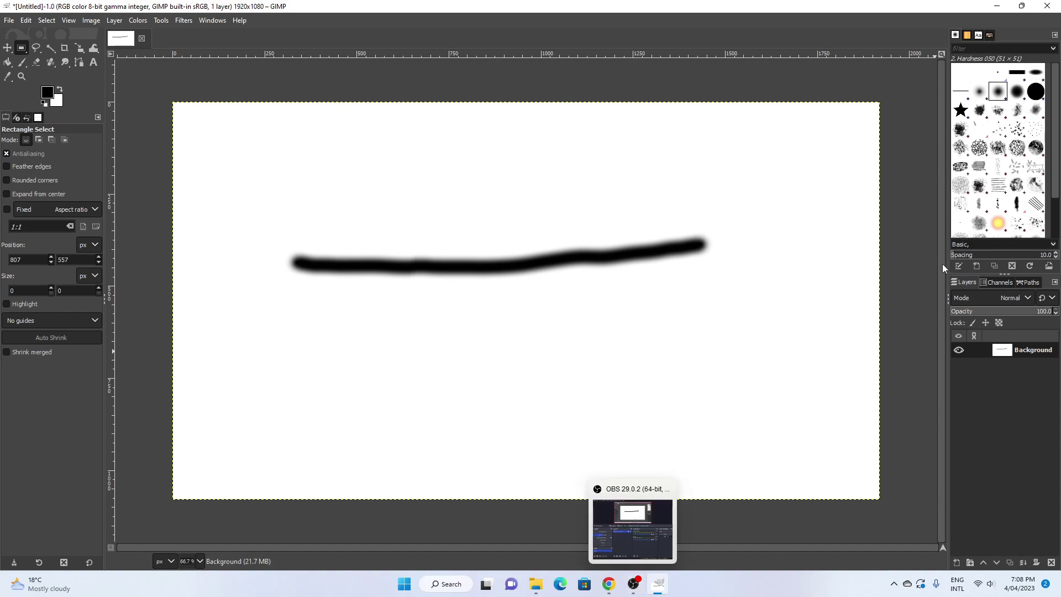